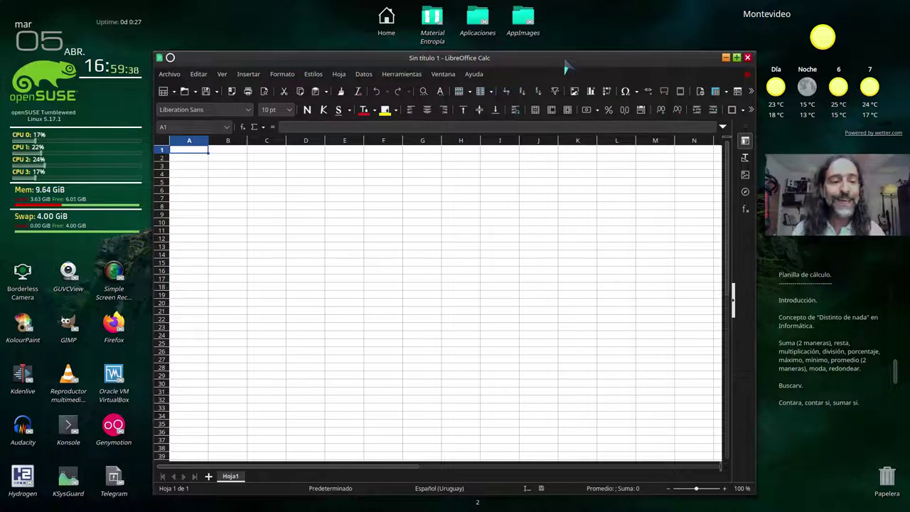
{"action": "left_click", "coordinate": [427, 303]}
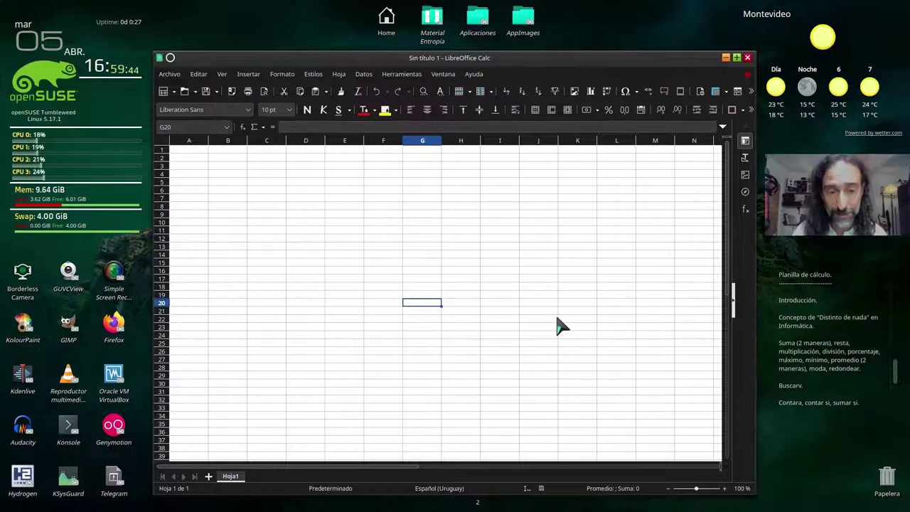
{"action": "left_click_drag", "start_coordinate": [420, 158], "coordinate": [420, 384]}
{"action": "left_click", "coordinate": [266, 296]}
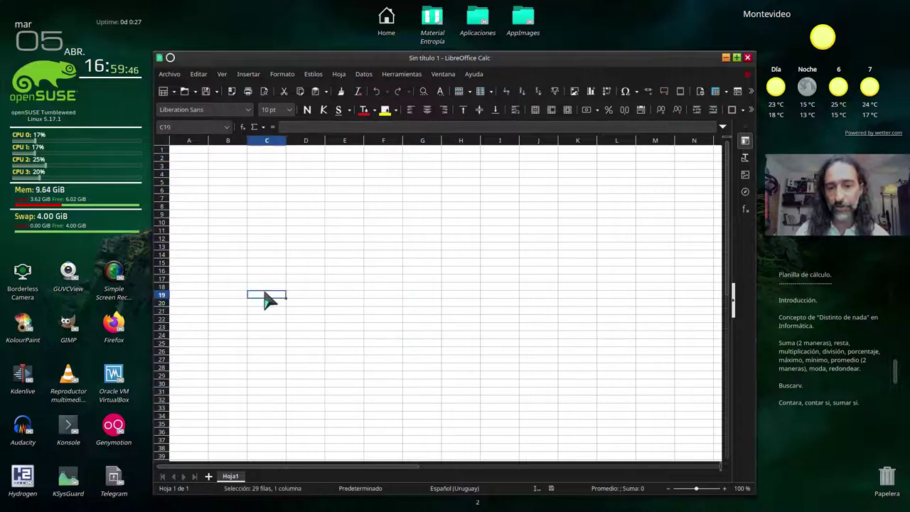
{"action": "left_click_drag", "start_coordinate": [266, 299], "coordinate": [672, 322]}
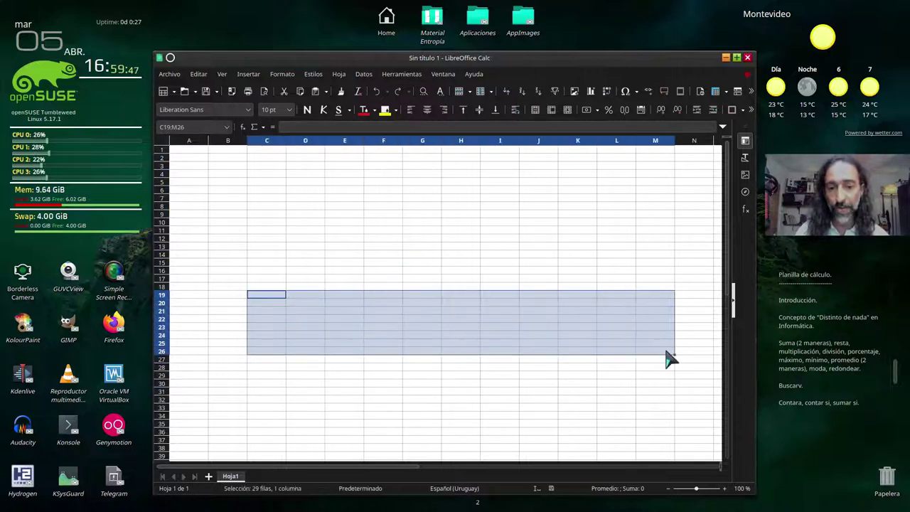
{"action": "left_click", "coordinate": [472, 257]}
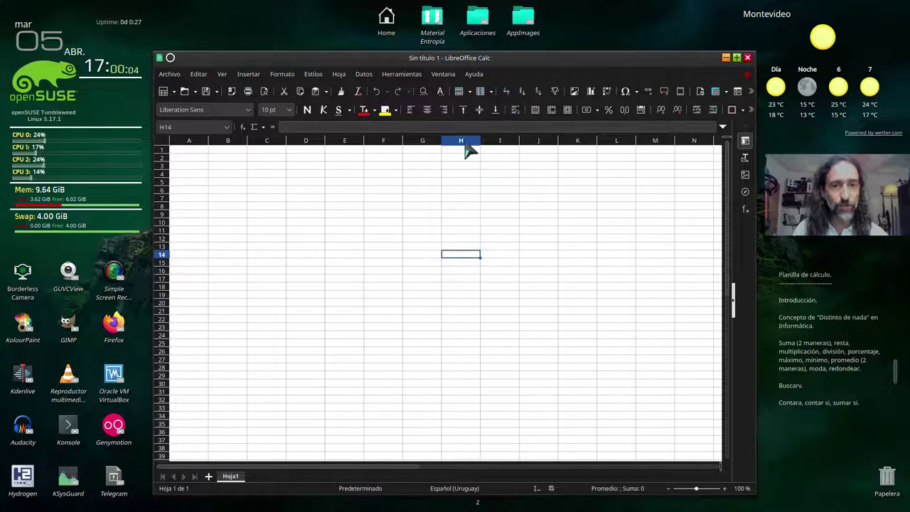
{"action": "left_click", "coordinate": [199, 150]}
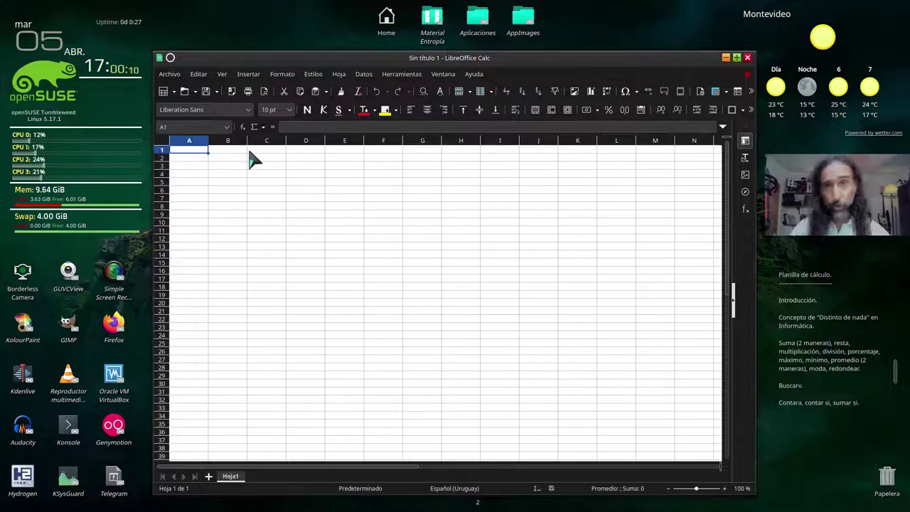
{"action": "left_click", "coordinate": [277, 197]}
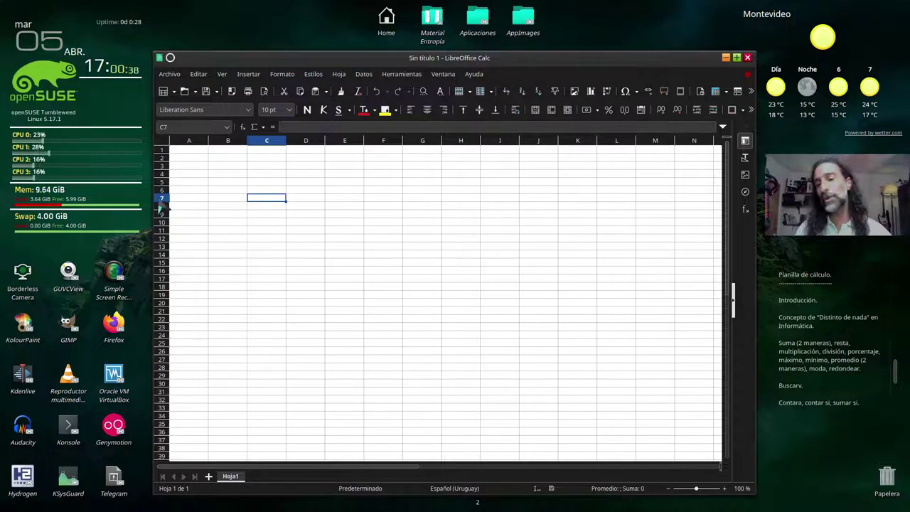
{"action": "left_click", "coordinate": [416, 239]}
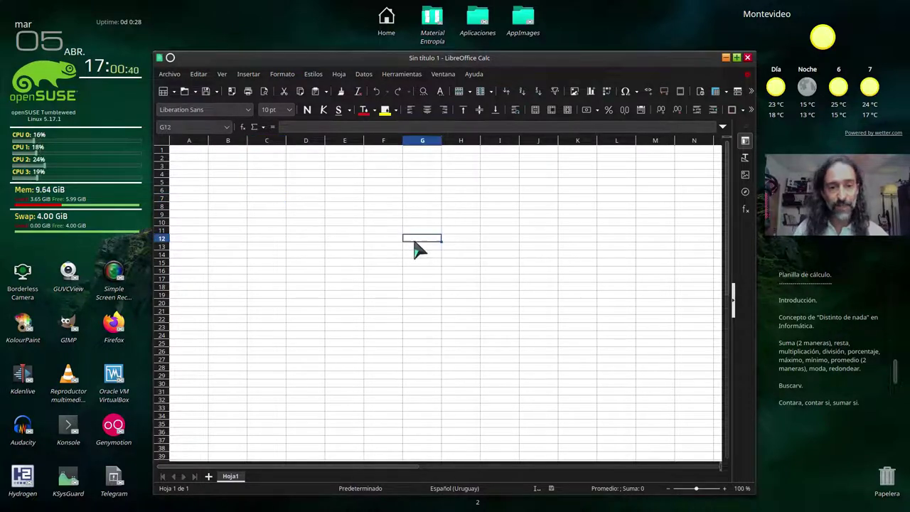
{"action": "left_click", "coordinate": [580, 392]}
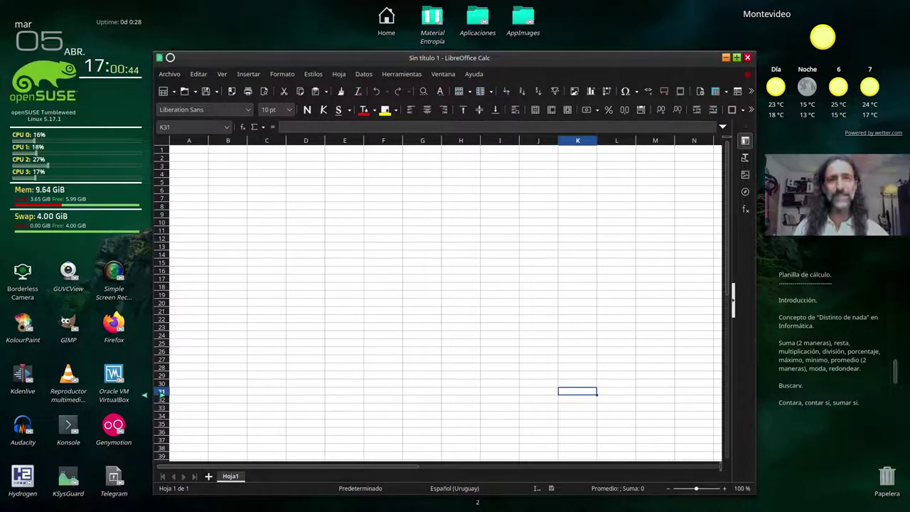
{"action": "left_click", "coordinate": [201, 157]}
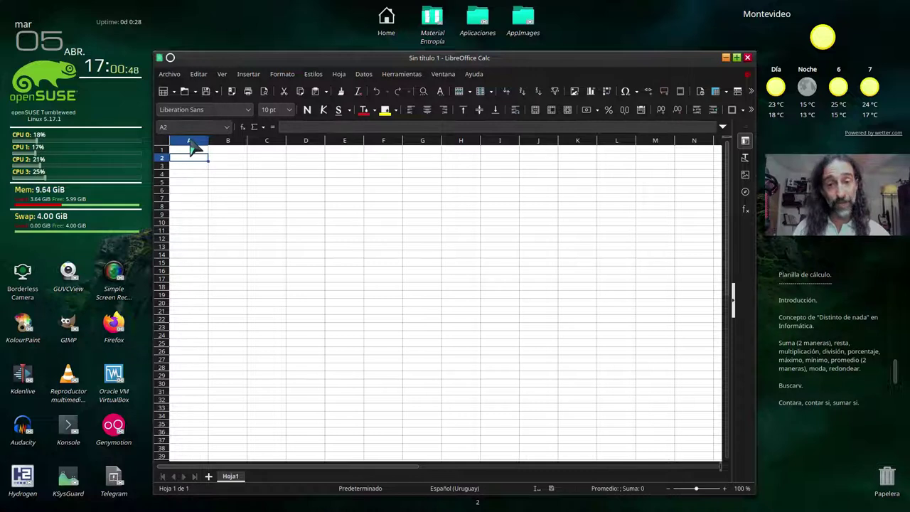
{"action": "left_click", "coordinate": [358, 183]}
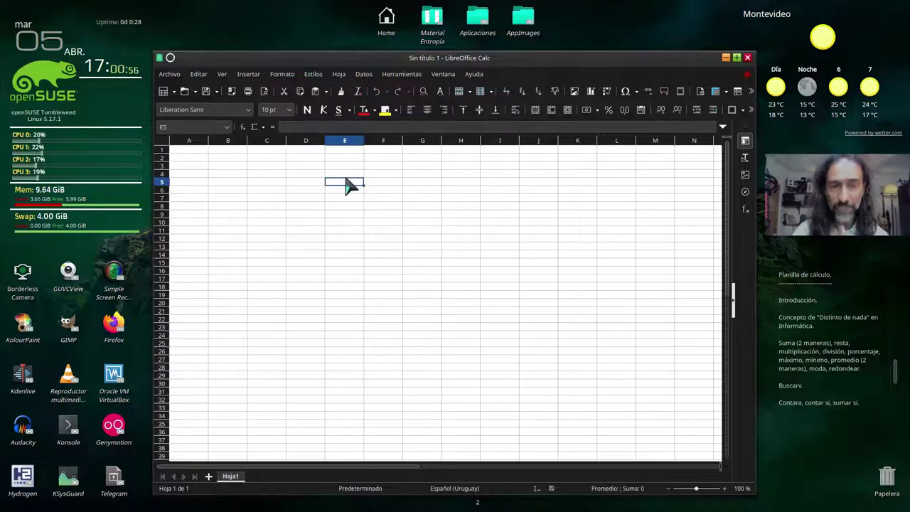
- Enter the label 'Entropía binaria' in cell B5
{"action": "left_click", "coordinate": [242, 181]}
{"action": "type", "text": "E"}
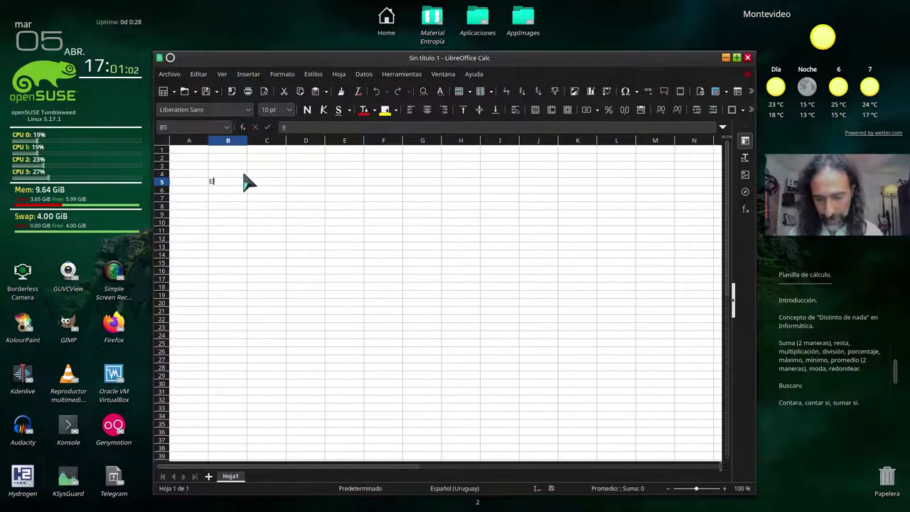
{"action": "type", "text": "ntropía bina"}
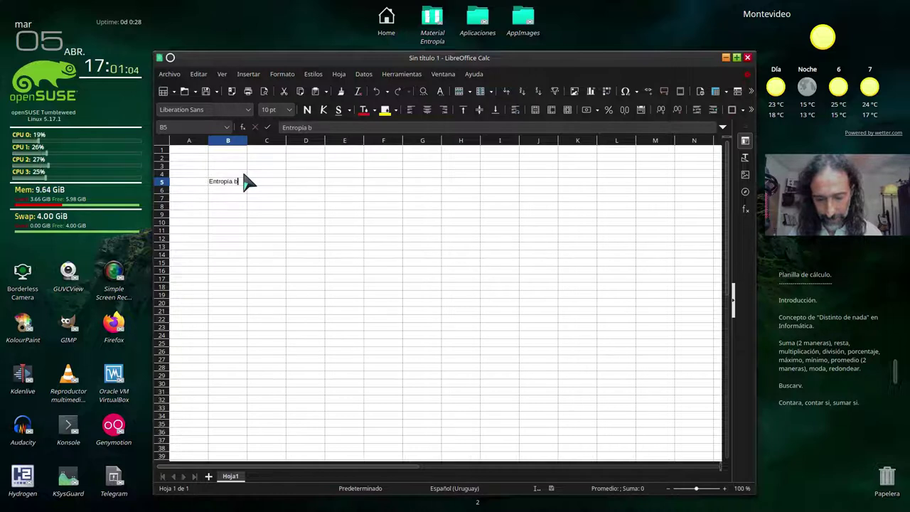
{"action": "type", "text": "ria"}
{"action": "key", "text": "Return"}
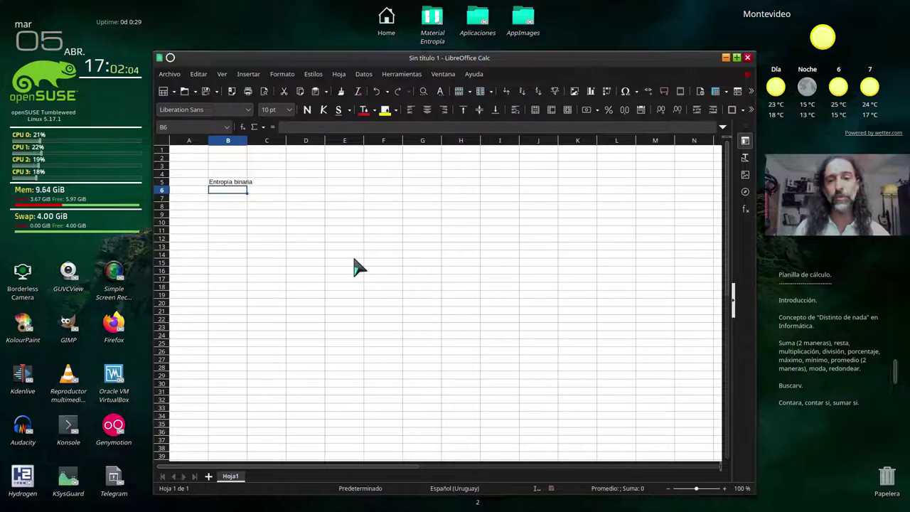
- Extend B5's text so it reads 'Entropía binaria es un canal de YouTube.'
{"action": "left_click", "coordinate": [239, 183]}
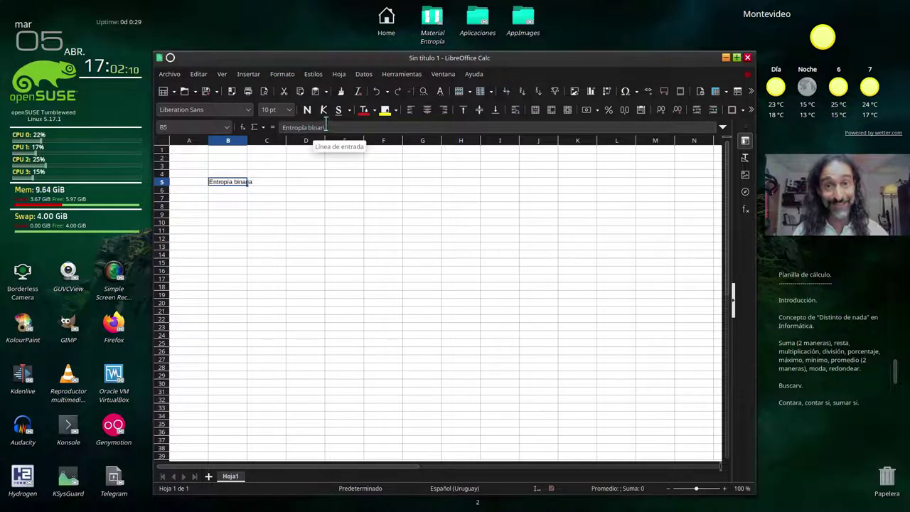
{"action": "left_click", "coordinate": [278, 183]}
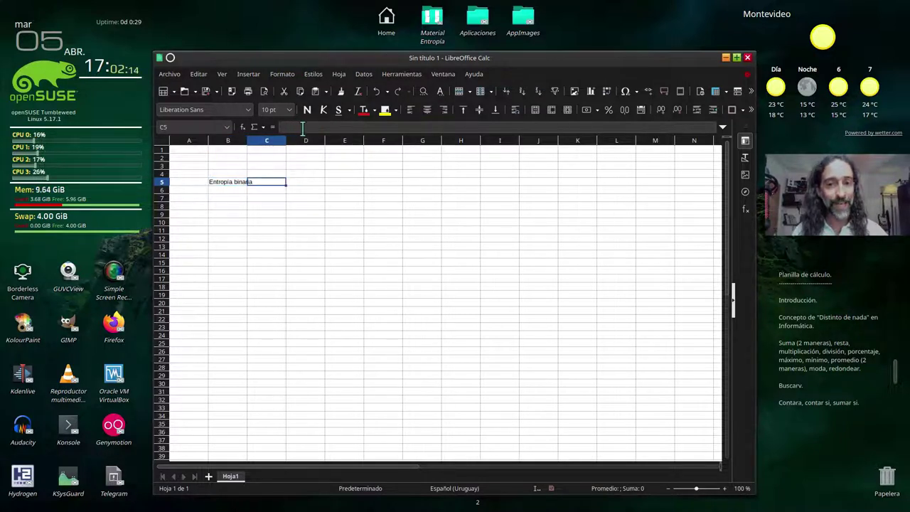
{"action": "left_click", "coordinate": [237, 183]}
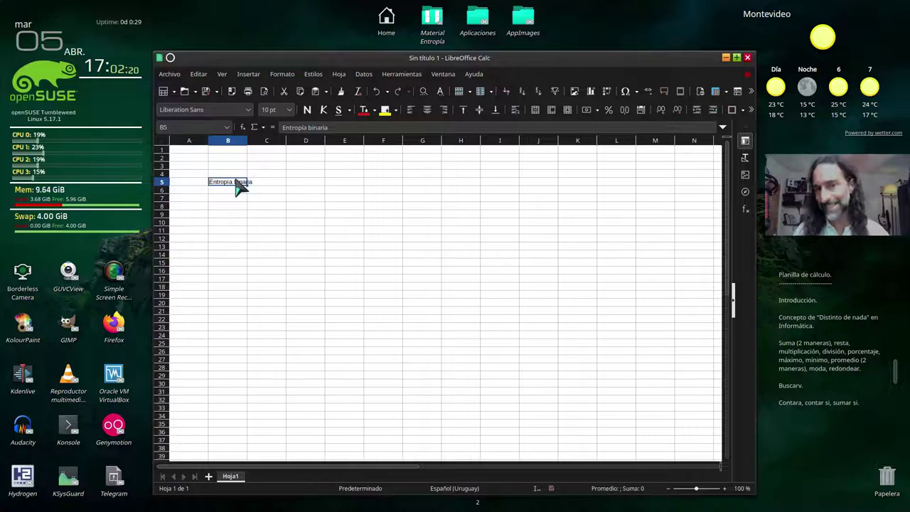
{"action": "key", "text": "F2"}
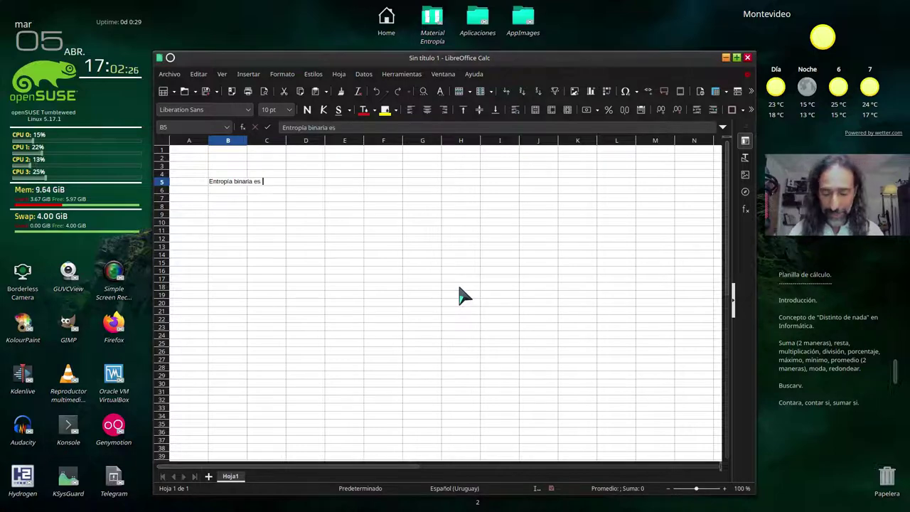
{"action": "type", "text": "un canal de "}
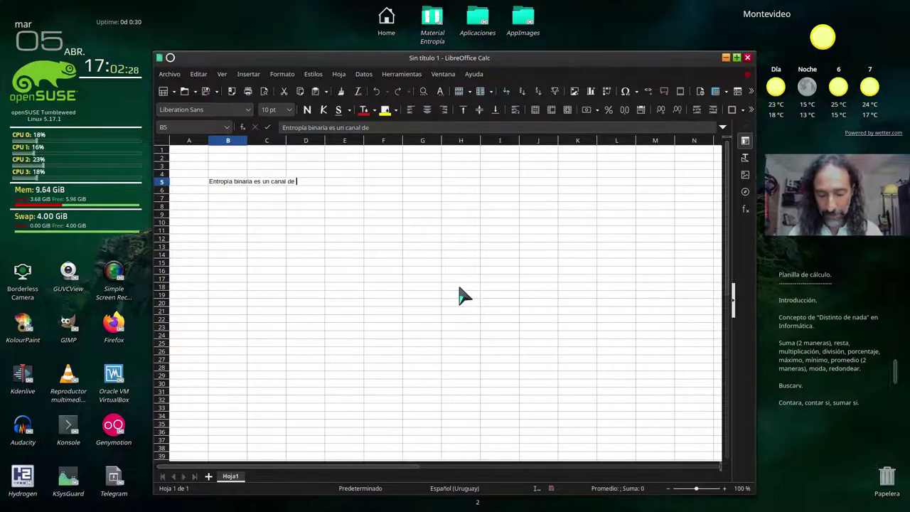
{"action": "type", "text": "YouTube."}
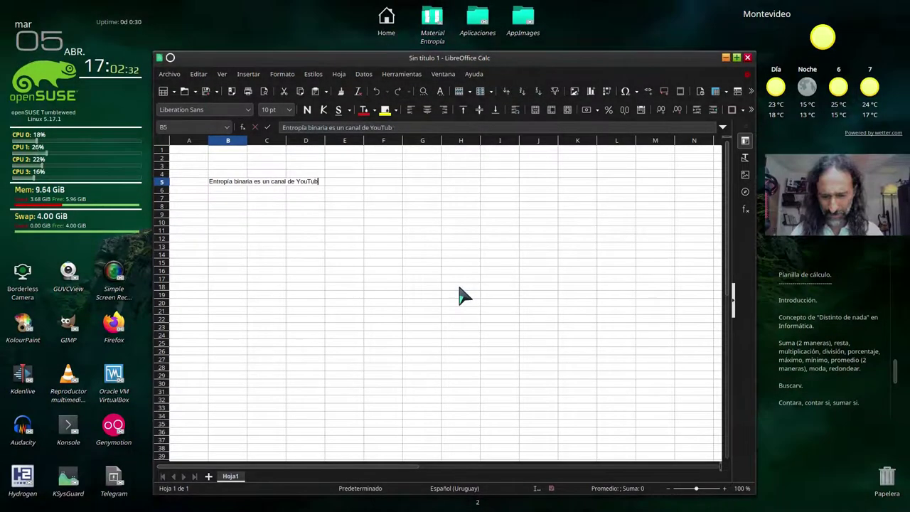
{"action": "key", "text": "Return"}
- Accidentally delete the sentence from B5, then restore it
{"action": "left_click", "coordinate": [308, 182]}
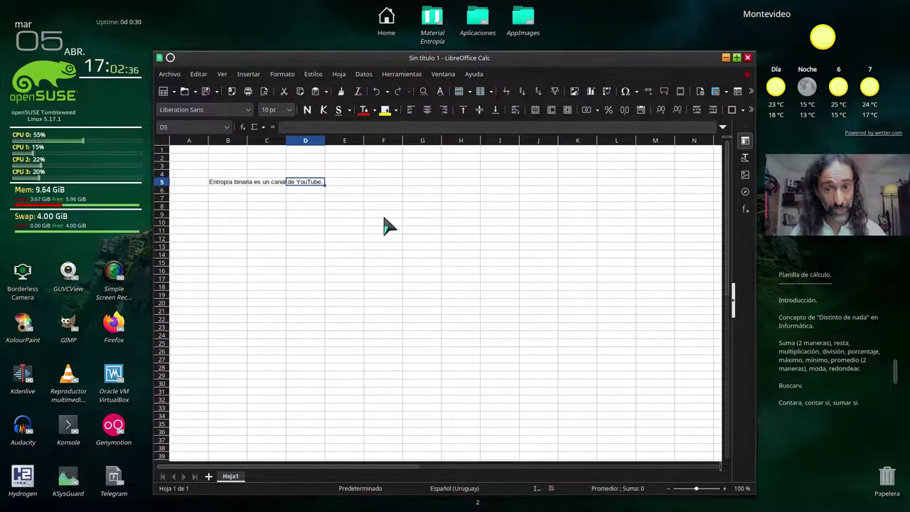
{"action": "key", "text": "Left"}
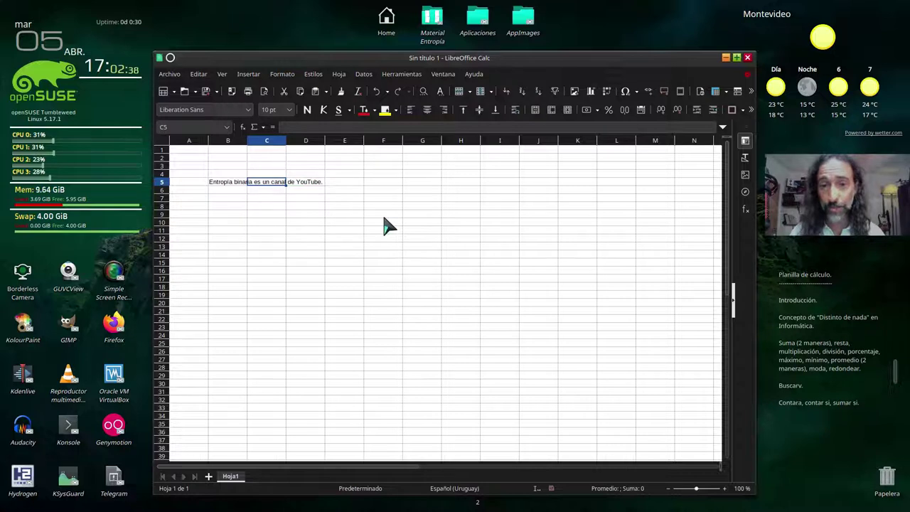
{"action": "key", "text": "Left"}
{"action": "key", "text": "Delete"}
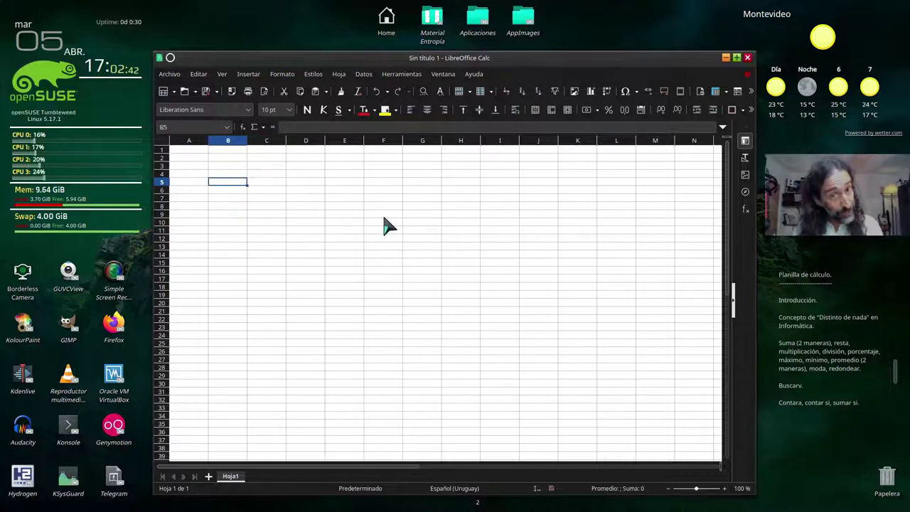
{"action": "type", "text": "Entropía binaria es un canal de YouTube."}
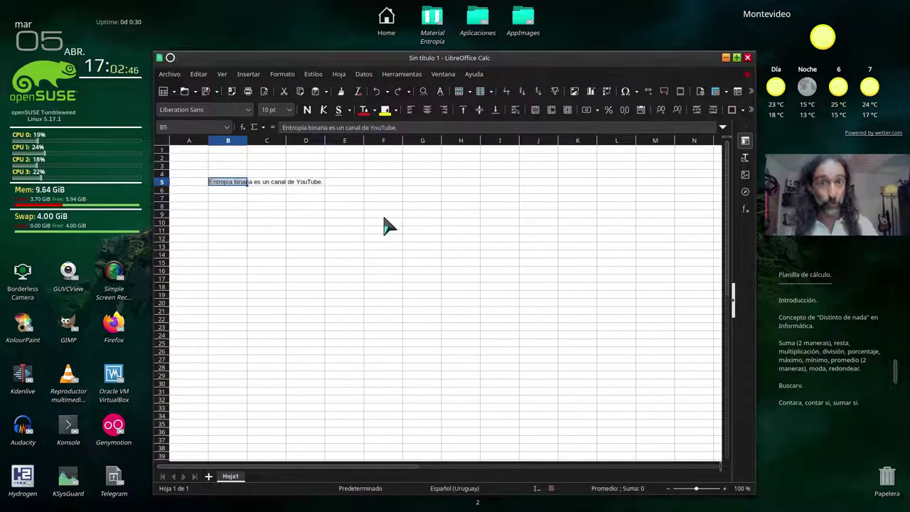
- Widen column B, revert it to default width, and select B5:D5
{"action": "left_click", "coordinate": [229, 189]}
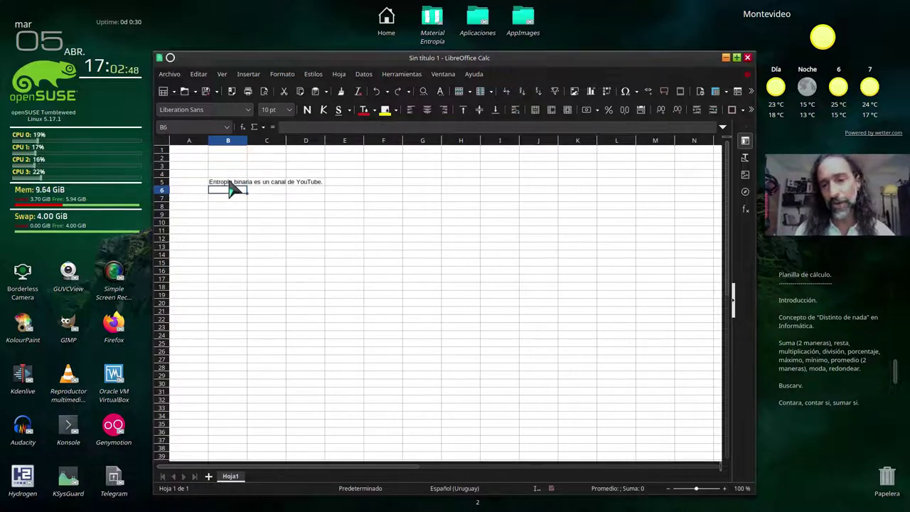
{"action": "left_click", "coordinate": [226, 184]}
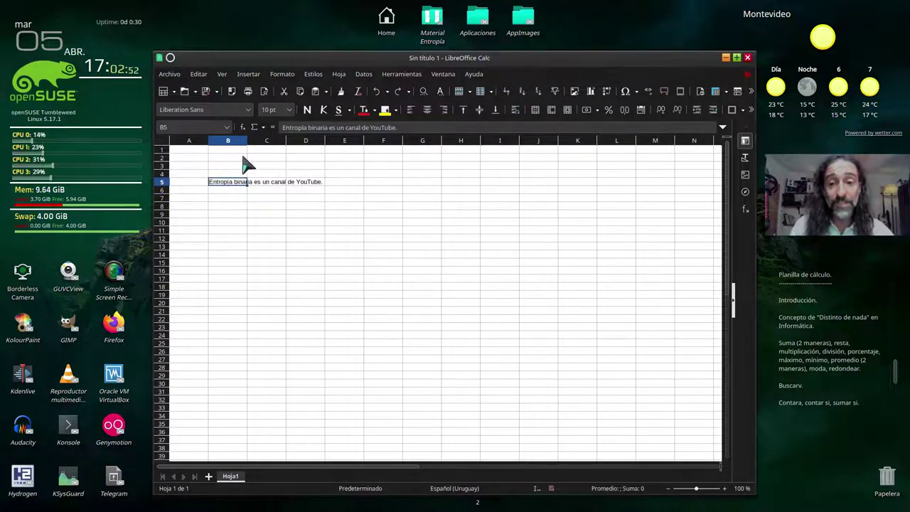
{"action": "left_click_drag", "start_coordinate": [246, 140], "coordinate": [326, 146]}
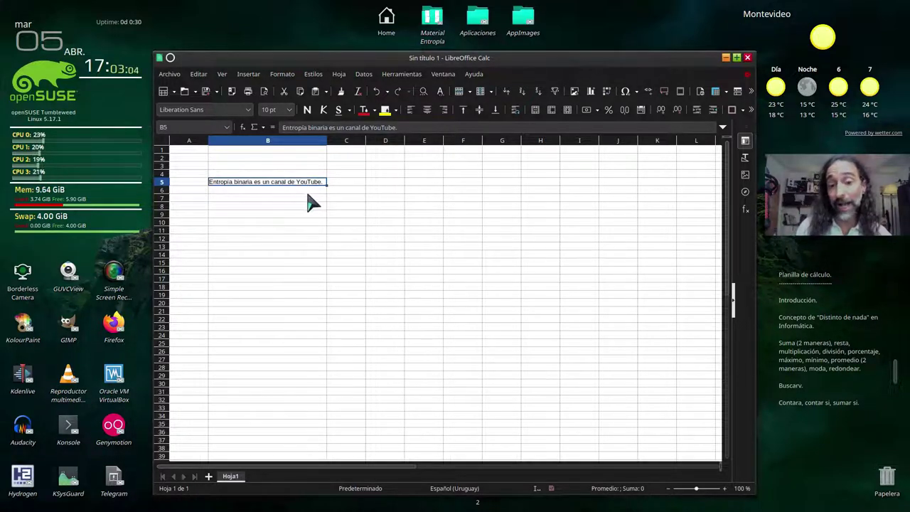
{"action": "left_click", "coordinate": [309, 198]}
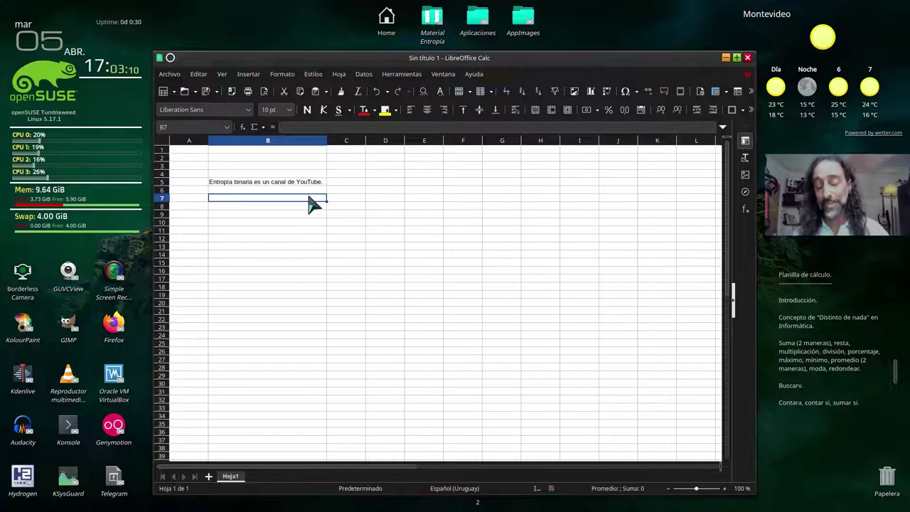
{"action": "key", "text": "ctrl+z"}
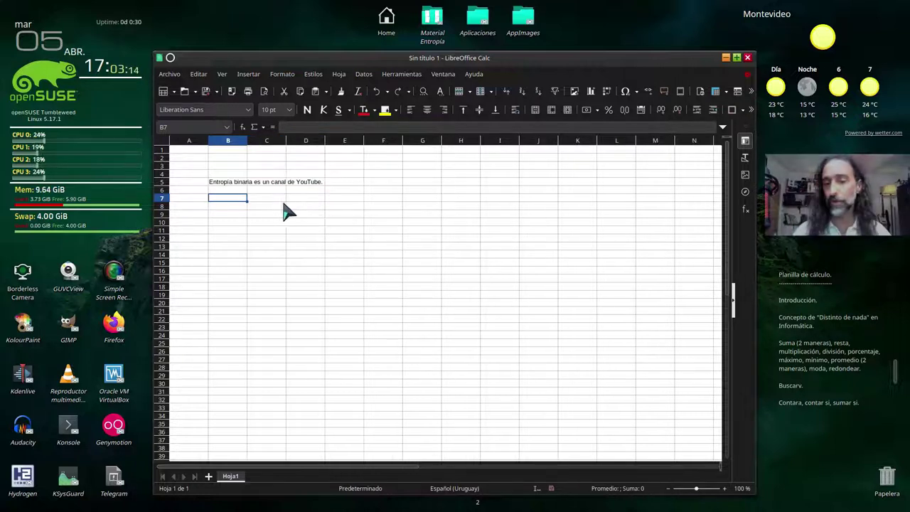
{"action": "left_click_drag", "start_coordinate": [223, 183], "coordinate": [308, 182]}
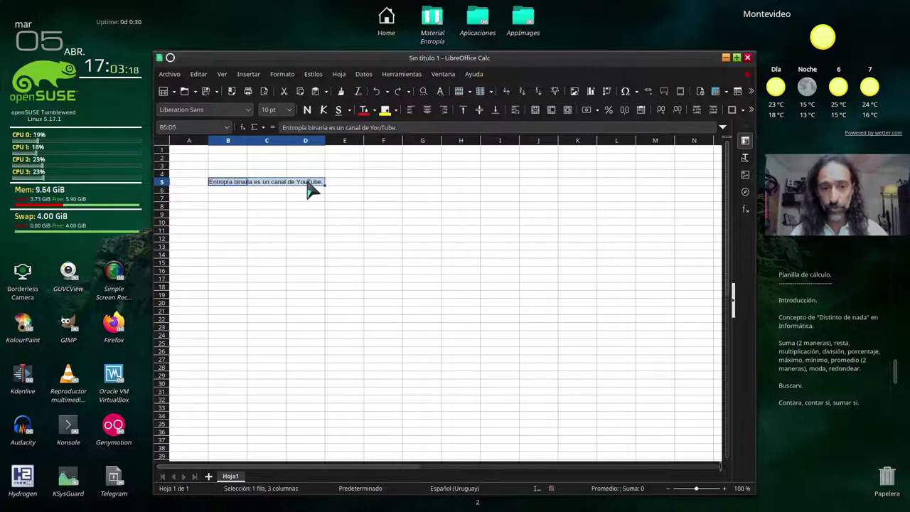
- Merge B5:D5 into one cell, then select columns B–D and rows 1–5 to inspect it
{"action": "left_click", "coordinate": [535, 110]}
{"action": "left_click", "coordinate": [306, 239]}
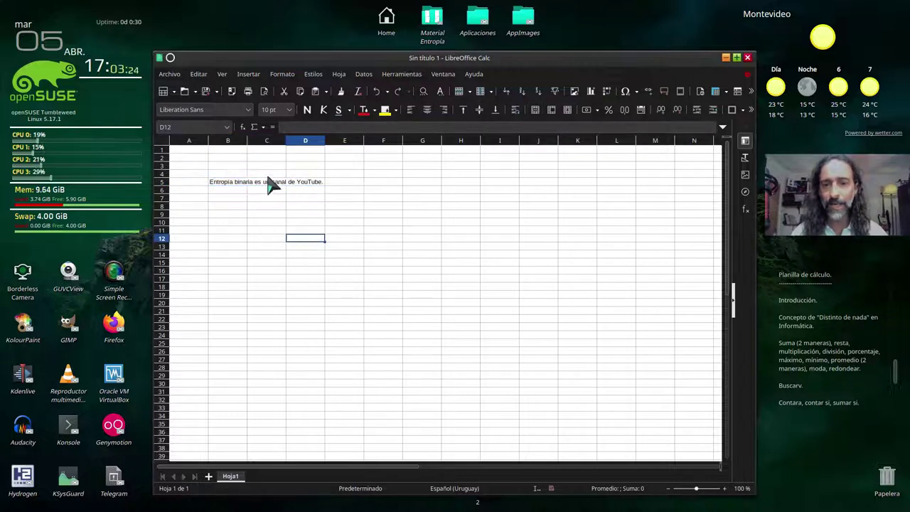
{"action": "left_click", "coordinate": [238, 140]}
{"action": "left_click", "coordinate": [269, 140]}
{"action": "left_click", "coordinate": [300, 143]}
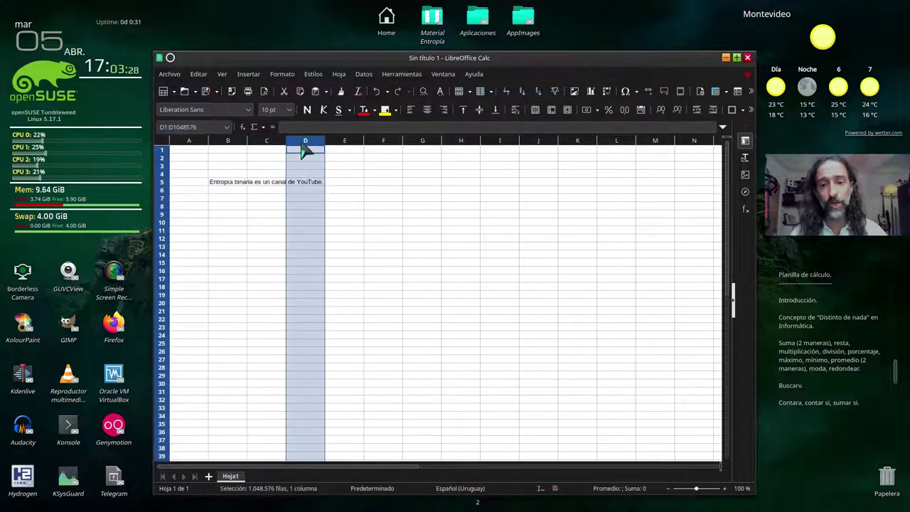
{"action": "left_click", "coordinate": [162, 150]}
{"action": "left_click", "coordinate": [162, 158]}
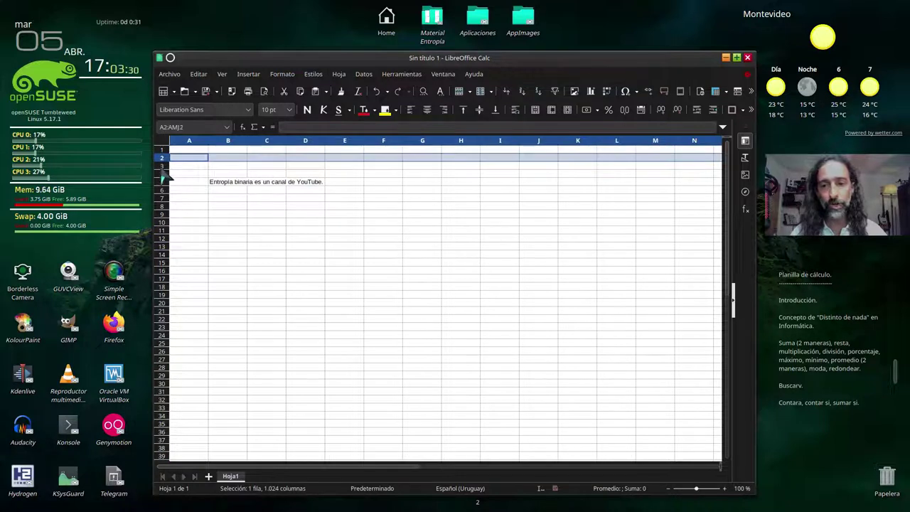
{"action": "left_click", "coordinate": [163, 166]}
{"action": "left_click", "coordinate": [163, 174]}
{"action": "left_click", "coordinate": [163, 183]}
{"action": "left_click", "coordinate": [249, 189]}
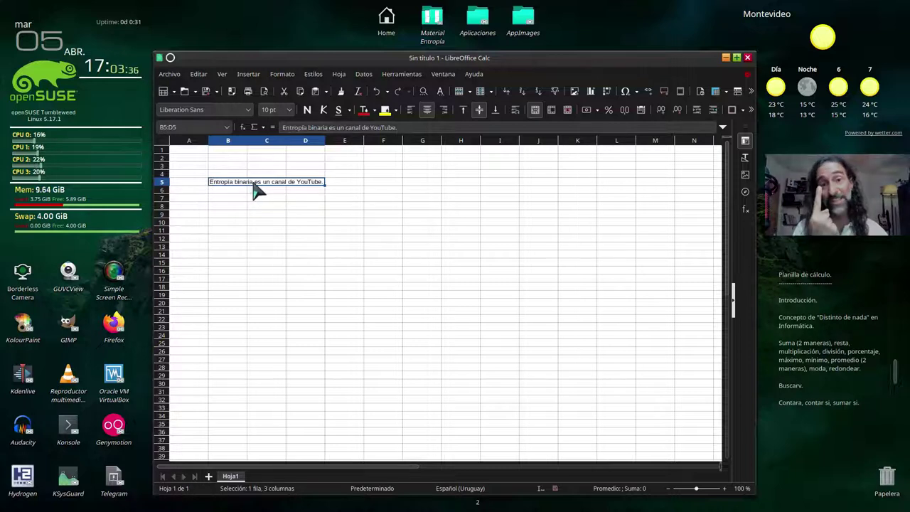
- Move around cells B6 to D7 with arrow keys, ending back in merged B5:D5
{"action": "key", "text": "Down"}
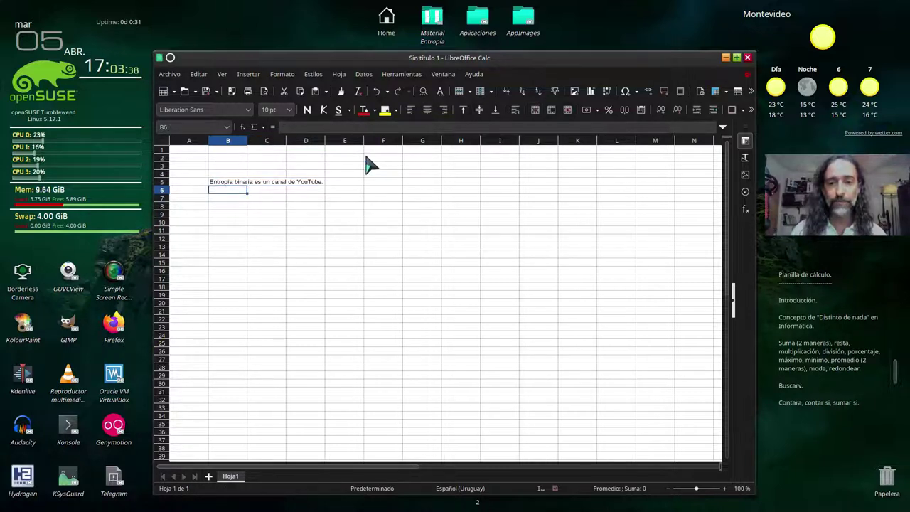
{"action": "key", "text": "Down"}
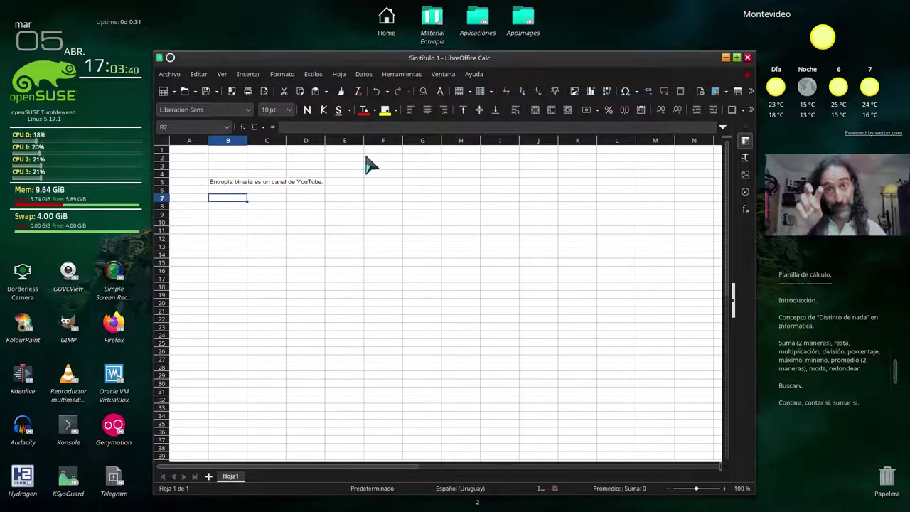
{"action": "key", "text": "Right"}
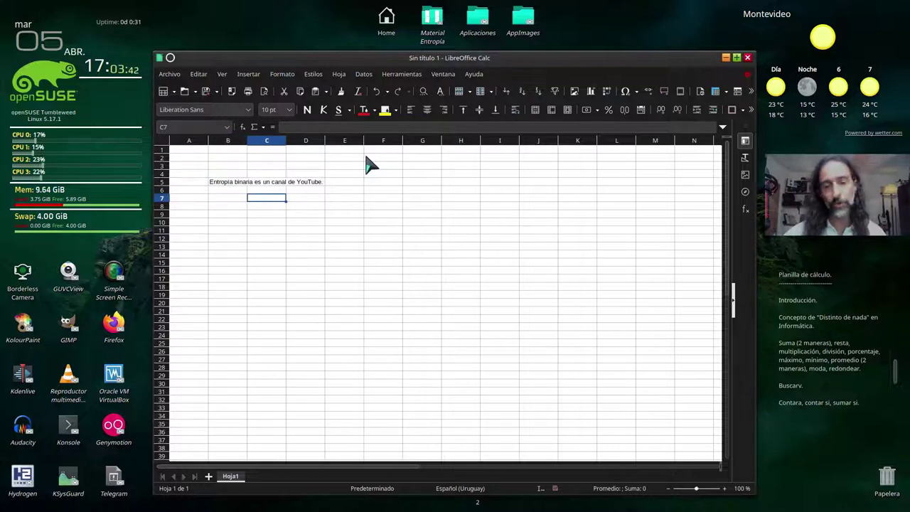
{"action": "key", "text": "Right"}
{"action": "key", "text": "Left"}
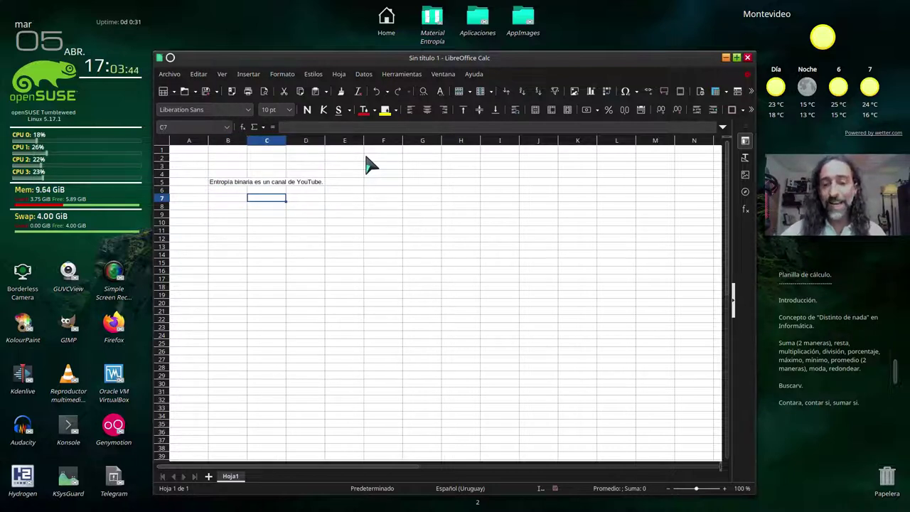
{"action": "key", "text": "Left"}
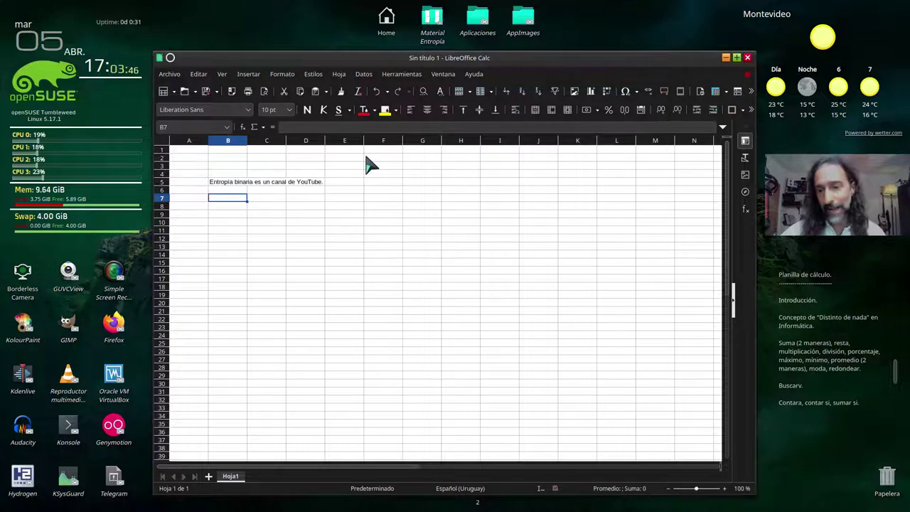
{"action": "key", "text": "Right"}
{"action": "key", "text": "Up"}
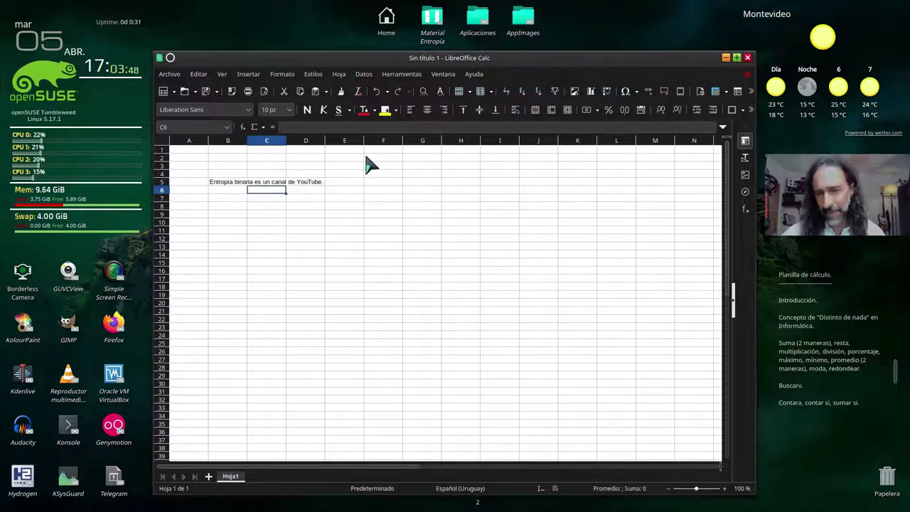
{"action": "key", "text": "Left"}
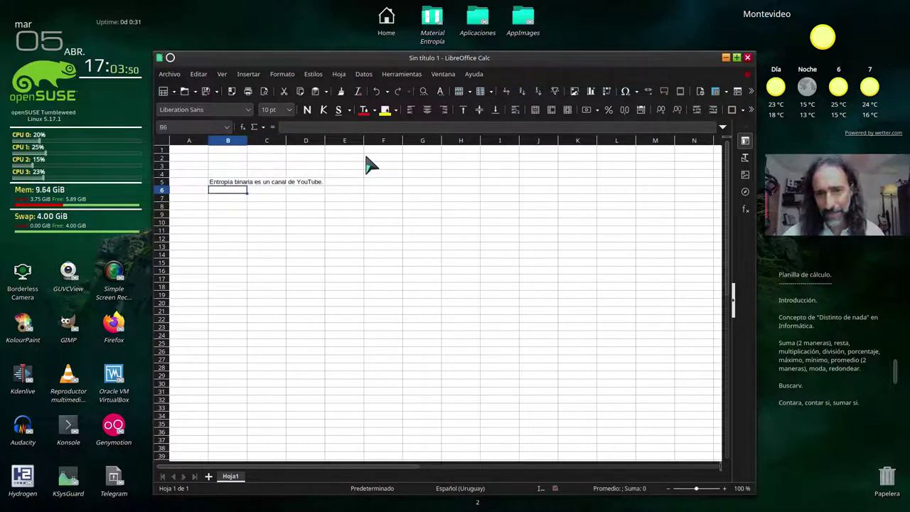
{"action": "key", "text": "Up"}
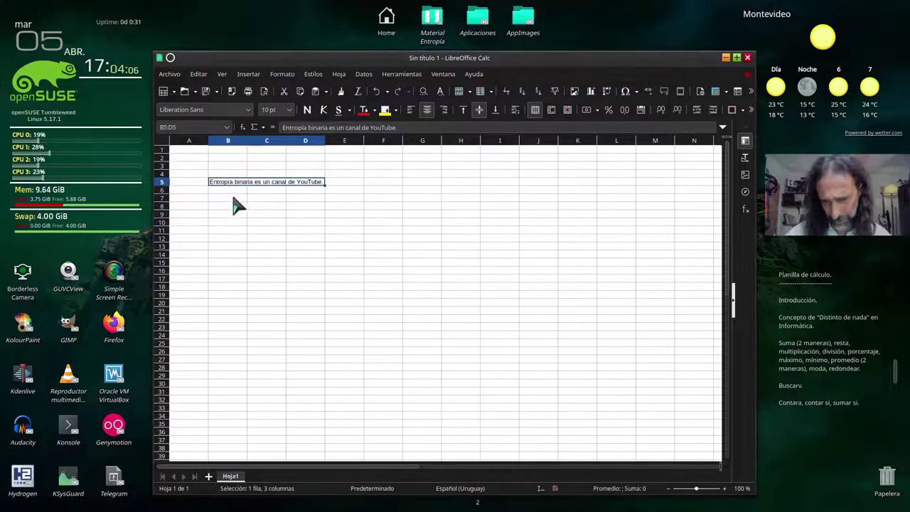
- Merge B7:B12 into one tall cell and compare it with merged B5:D5
{"action": "left_click_drag", "start_coordinate": [231, 199], "coordinate": [235, 240]}
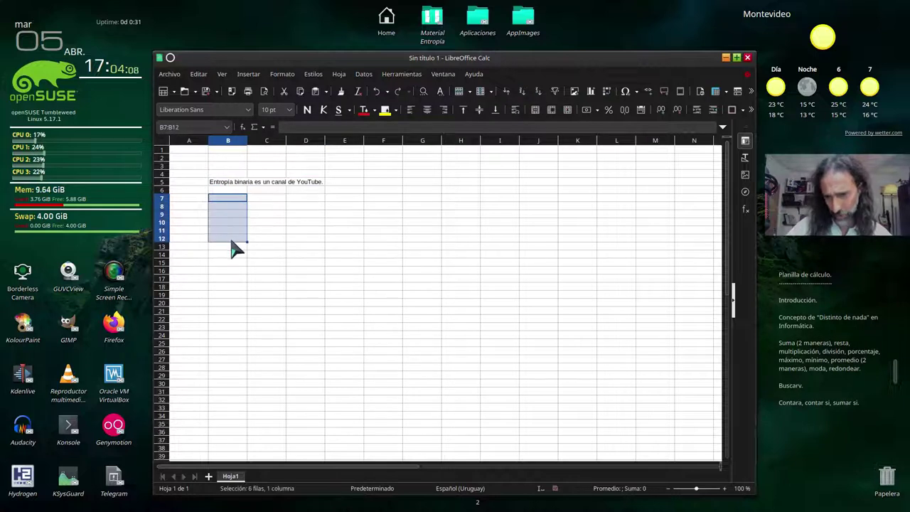
{"action": "left_click", "coordinate": [534, 110]}
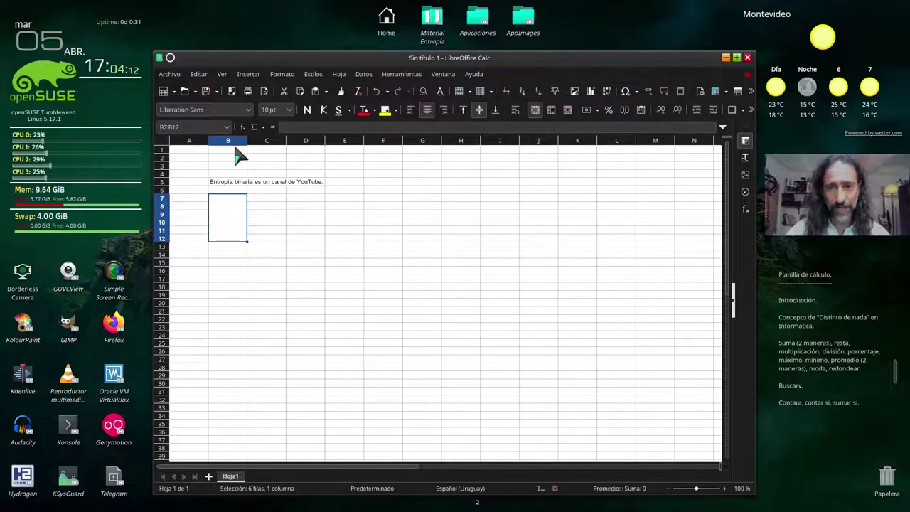
{"action": "left_click", "coordinate": [219, 183]}
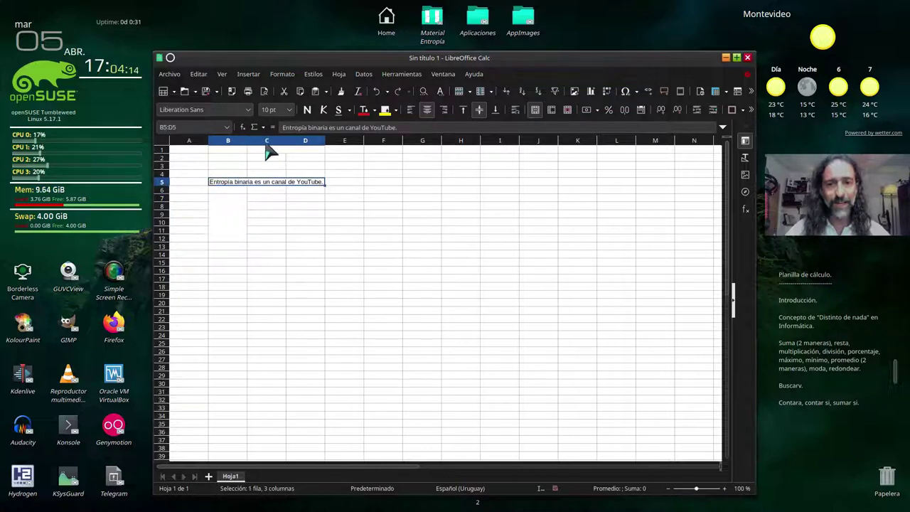
{"action": "left_click", "coordinate": [233, 231]}
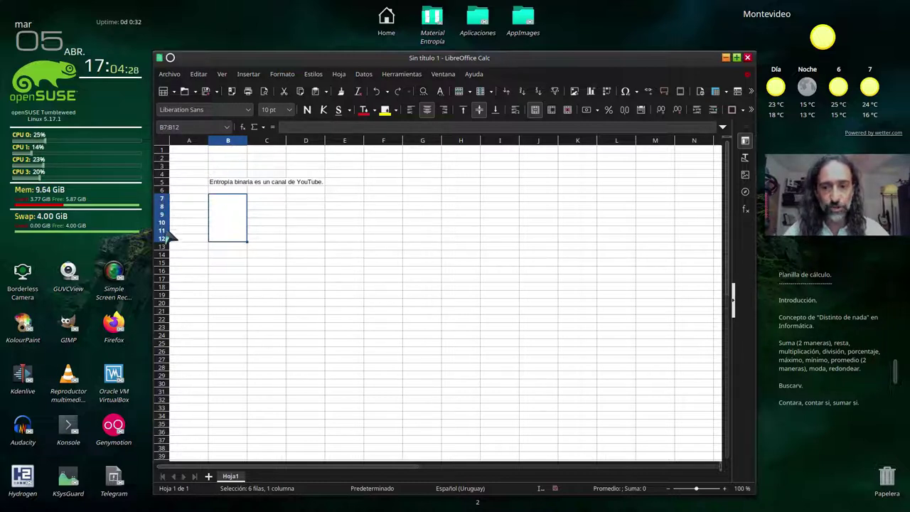
{"action": "left_click", "coordinate": [162, 197]}
- Reselect the merged blocks B7:B12 and B5:D5, then undo the two merges
{"action": "left_click_drag", "start_coordinate": [228, 199], "coordinate": [227, 238]}
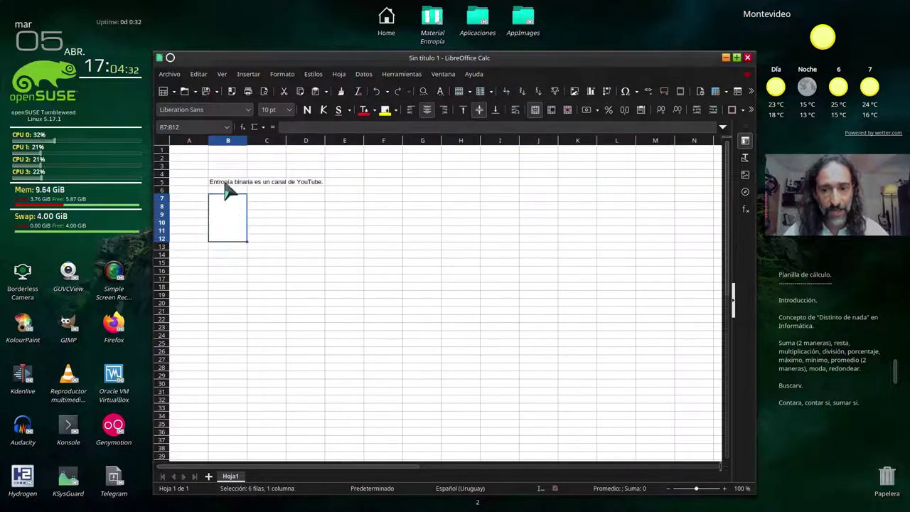
{"action": "left_click", "coordinate": [243, 184]}
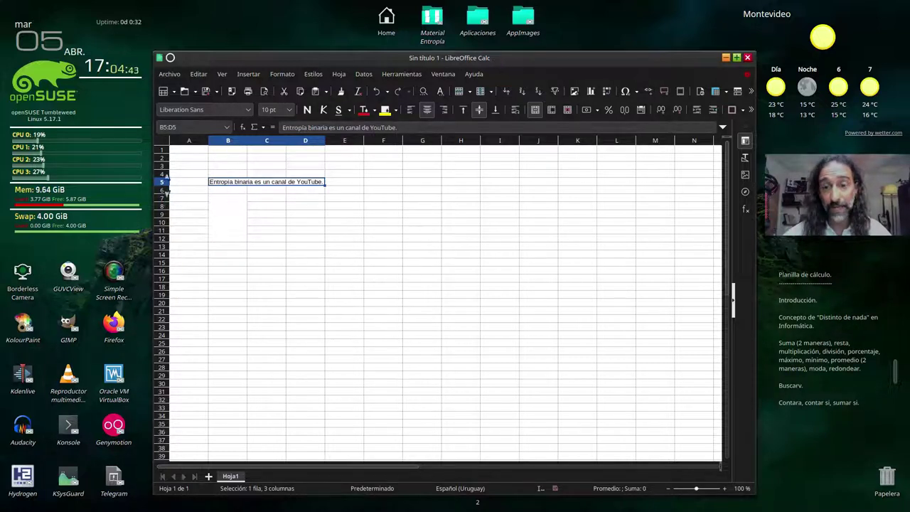
{"action": "left_click_drag", "start_coordinate": [227, 198], "coordinate": [228, 238]}
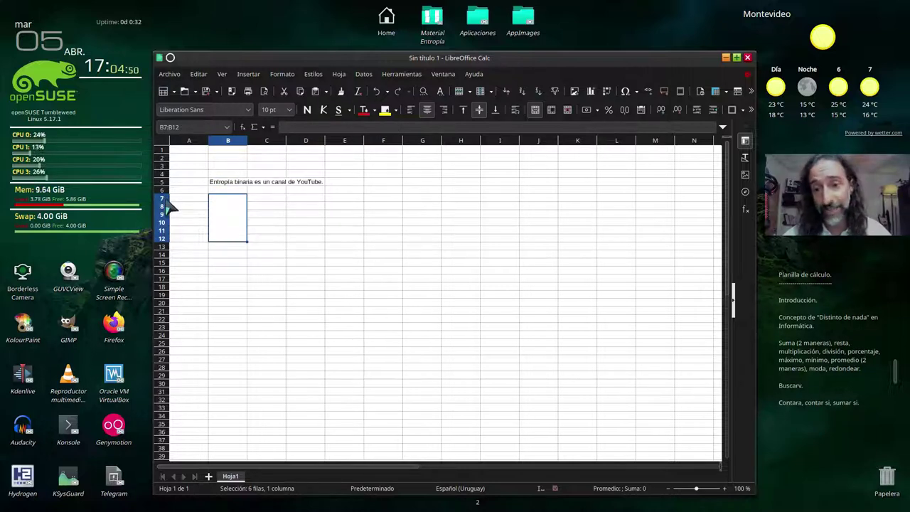
{"action": "left_click", "coordinate": [257, 184]}
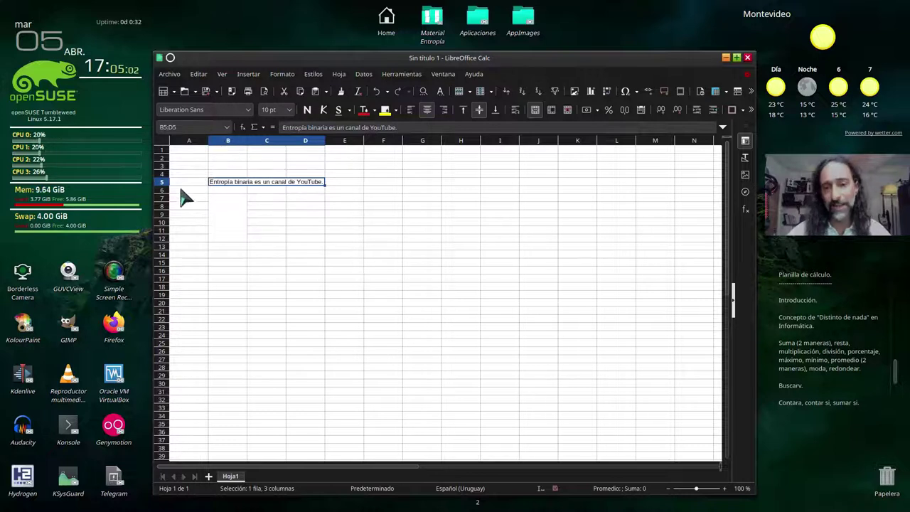
{"action": "left_click_drag", "start_coordinate": [217, 198], "coordinate": [227, 238]}
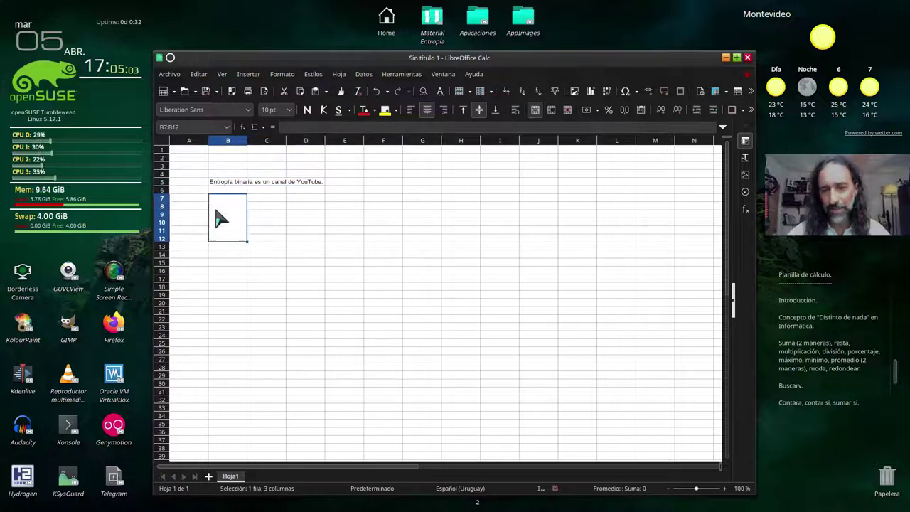
{"action": "left_click", "coordinate": [244, 183]}
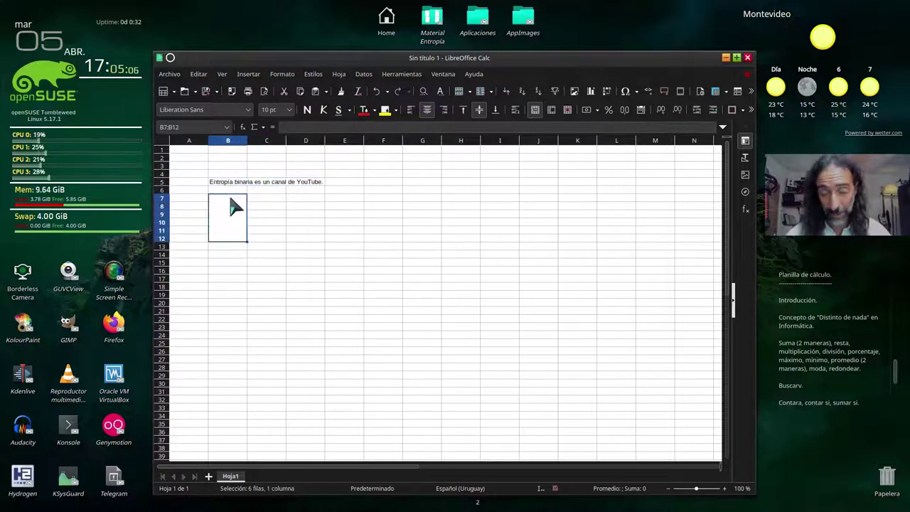
{"action": "key", "text": "ctrl+z"}
{"action": "key", "text": "ctrl+z"}
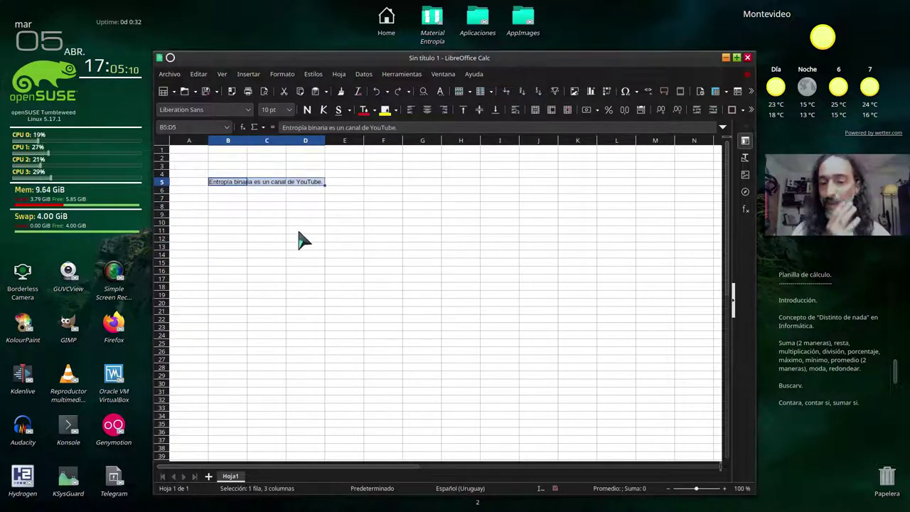
{"action": "left_click", "coordinate": [293, 238]}
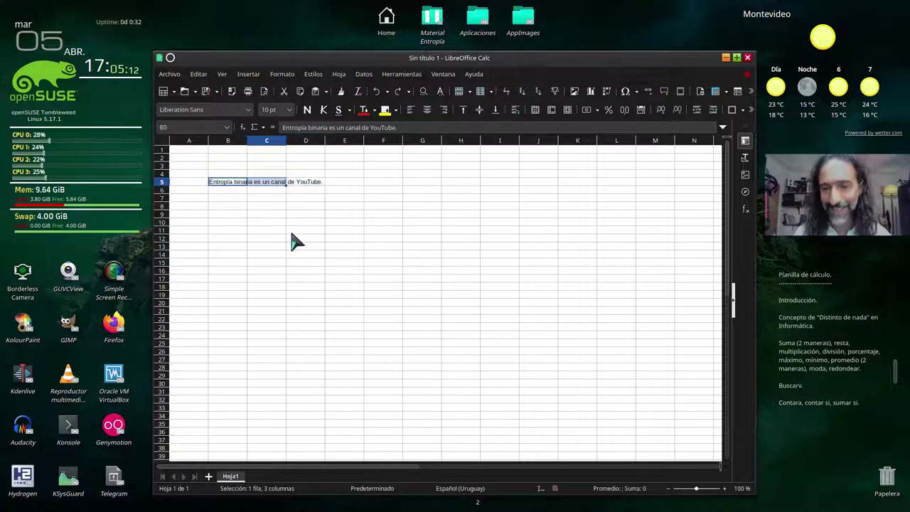
{"action": "left_click", "coordinate": [230, 183]}
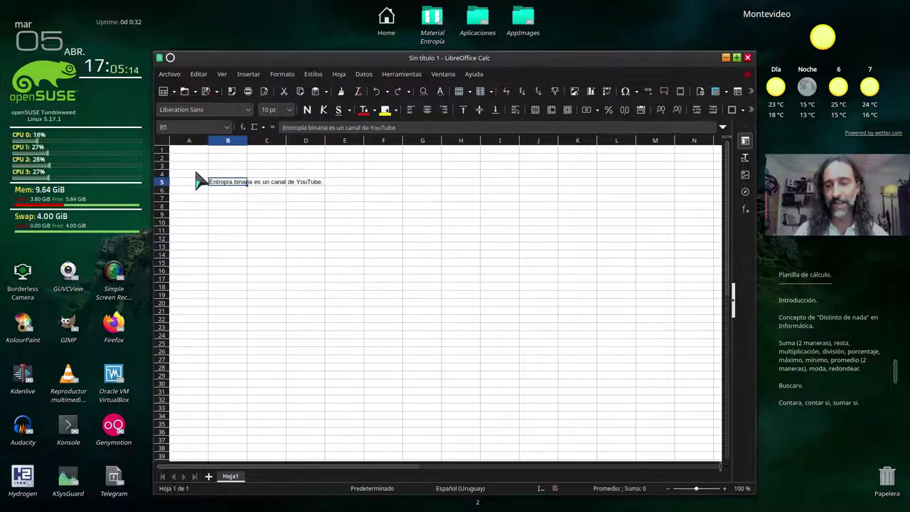
{"action": "left_click", "coordinate": [423, 140]}
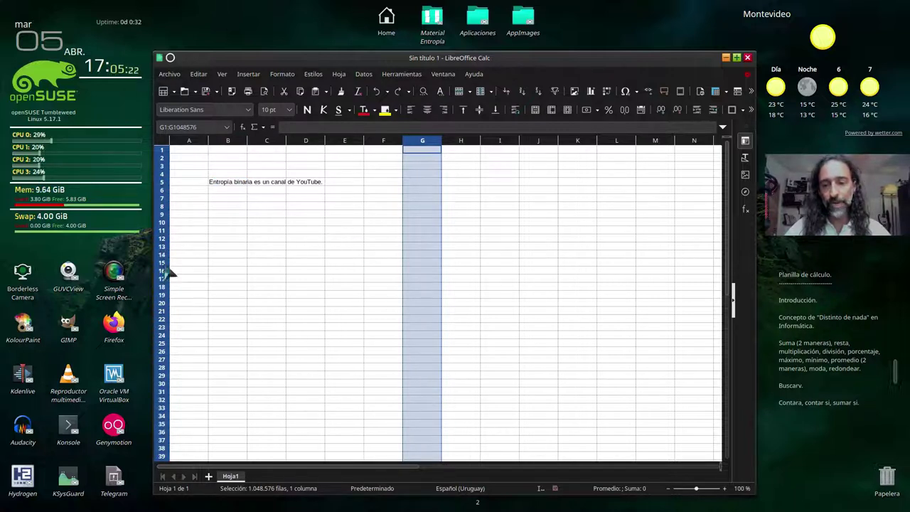
{"action": "left_click", "coordinate": [225, 264]}
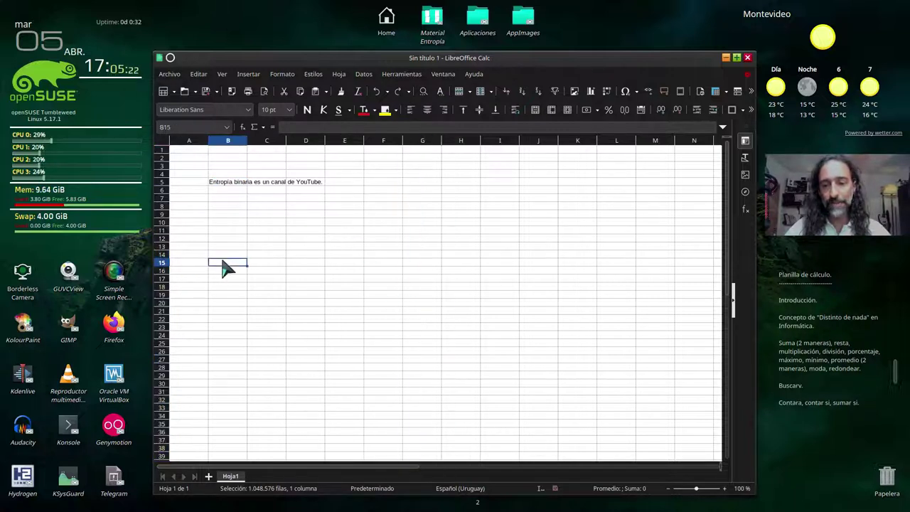
{"action": "left_click", "coordinate": [163, 265]}
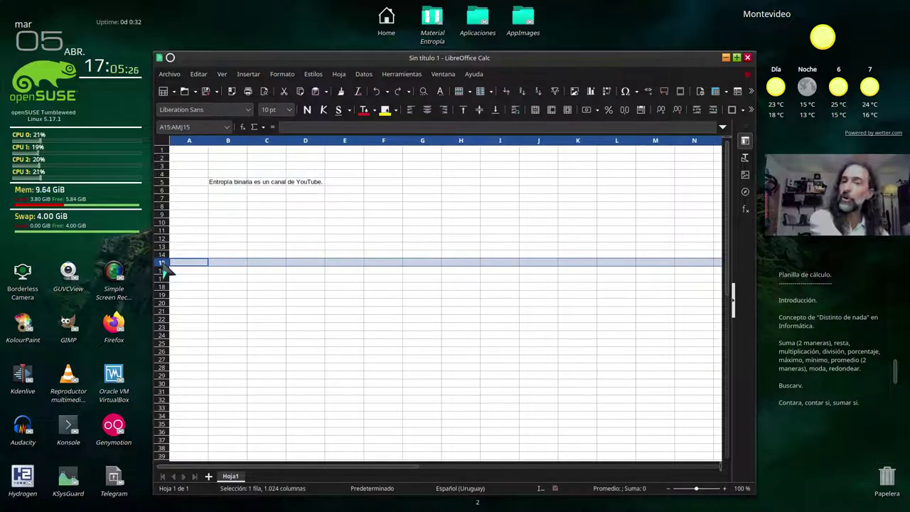
{"action": "left_click", "coordinate": [295, 280]}
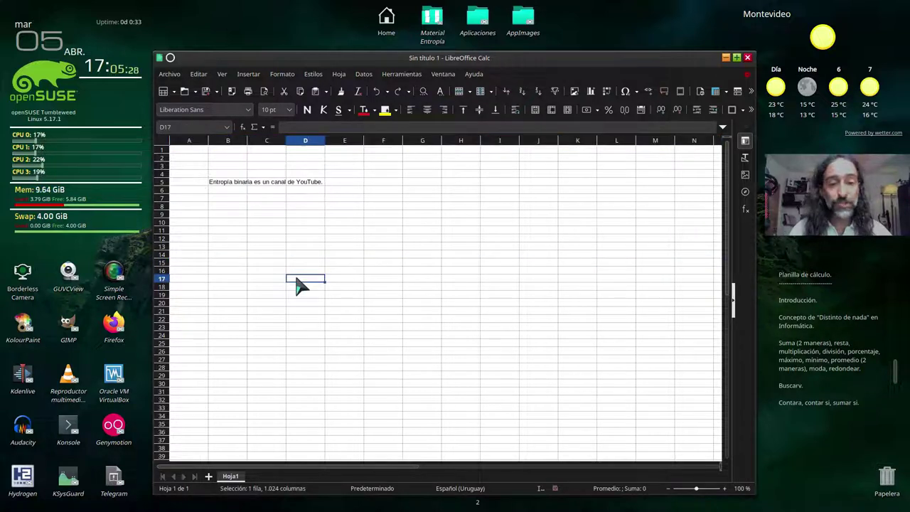
{"action": "left_click", "coordinate": [232, 274]}
{"action": "left_click_drag", "start_coordinate": [231, 274], "coordinate": [660, 273]}
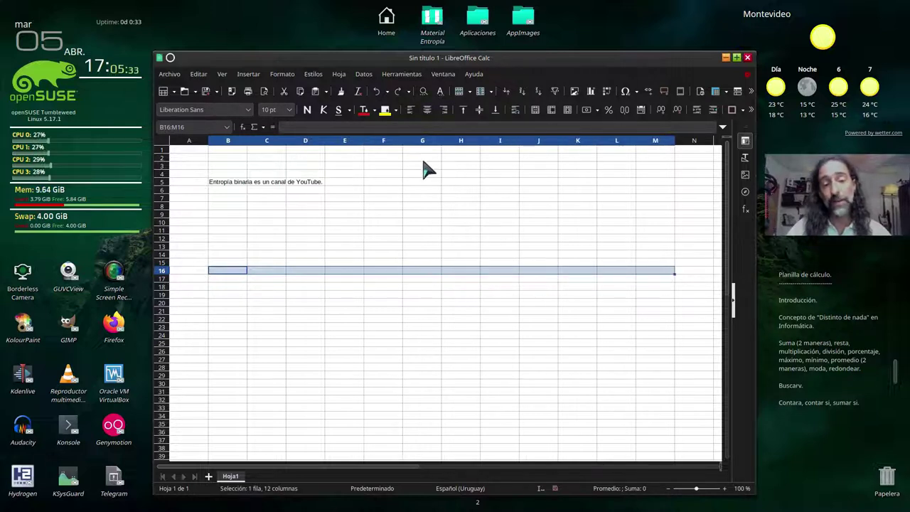
{"action": "left_click_drag", "start_coordinate": [461, 198], "coordinate": [455, 314]}
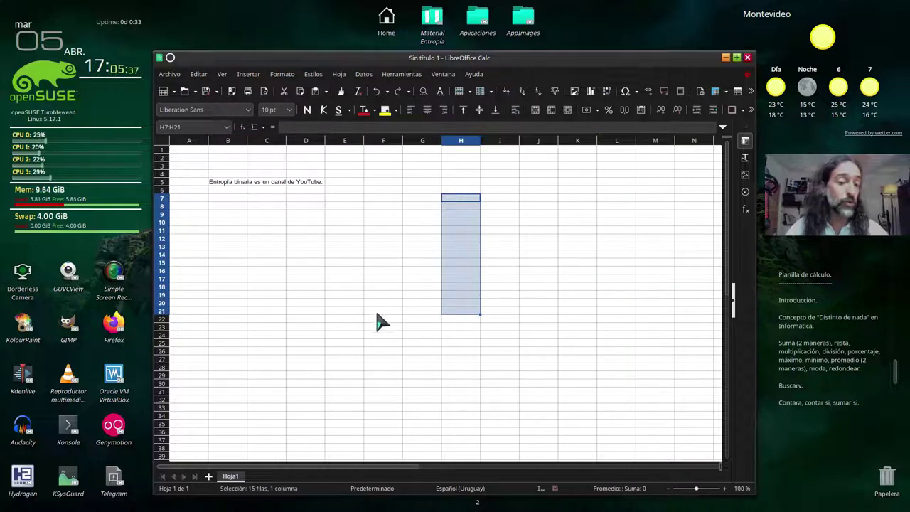
{"action": "mouse_move", "coordinate": [291, 230]}
{"action": "left_mouse_down"}
{"action": "mouse_move", "coordinate": [437, 274]}
{"action": "mouse_move", "coordinate": [650, 384]}
{"action": "left_mouse_up"}
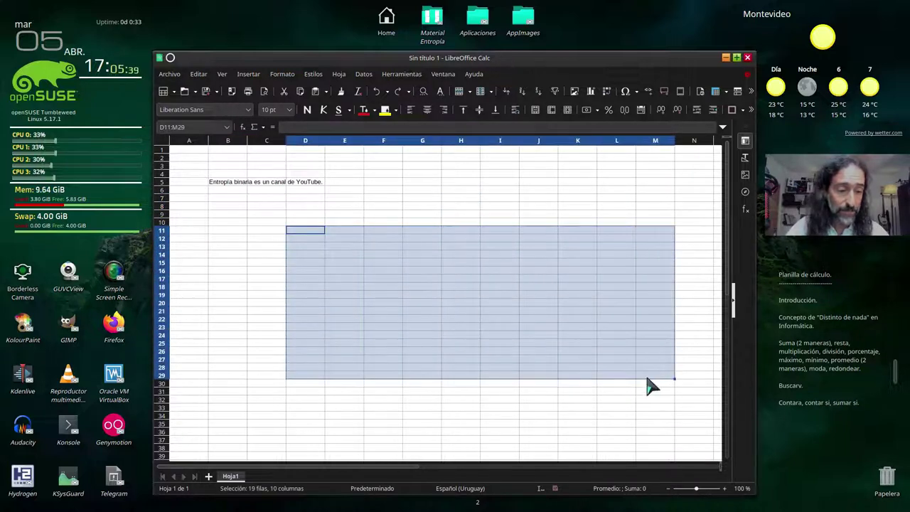
{"action": "left_click", "coordinate": [248, 226]}
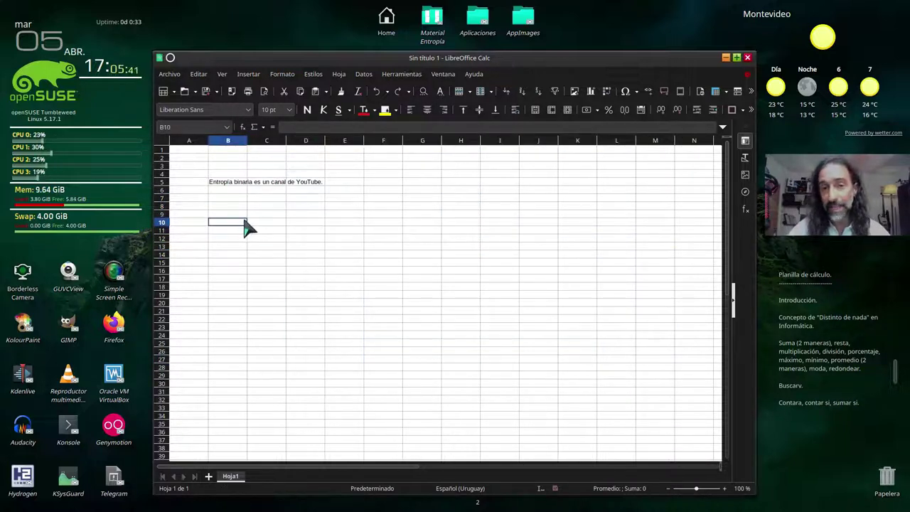
{"action": "left_click_drag", "start_coordinate": [244, 224], "coordinate": [665, 399]}
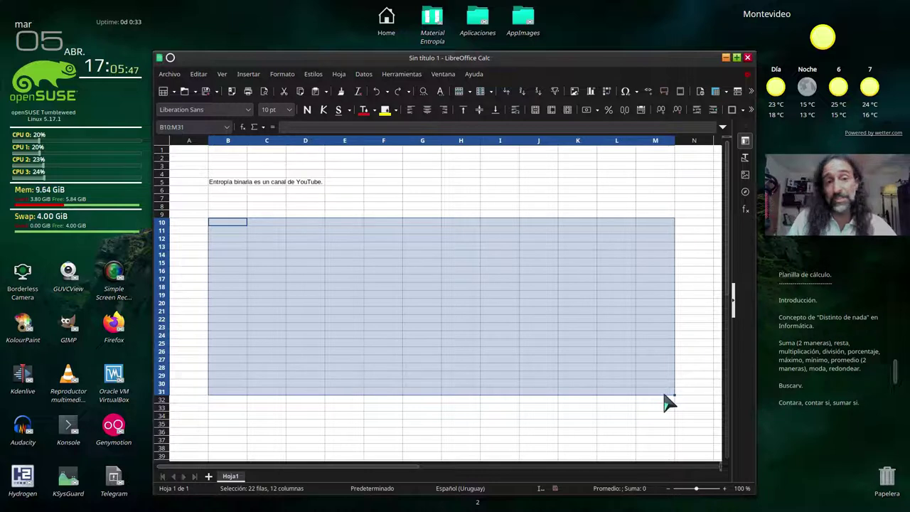
{"action": "left_click", "coordinate": [604, 407]}
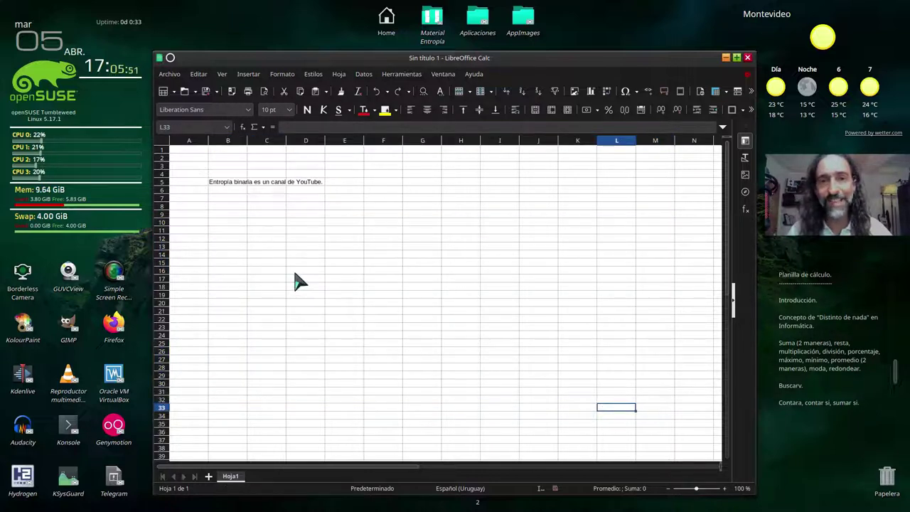
{"action": "left_click", "coordinate": [320, 264]}
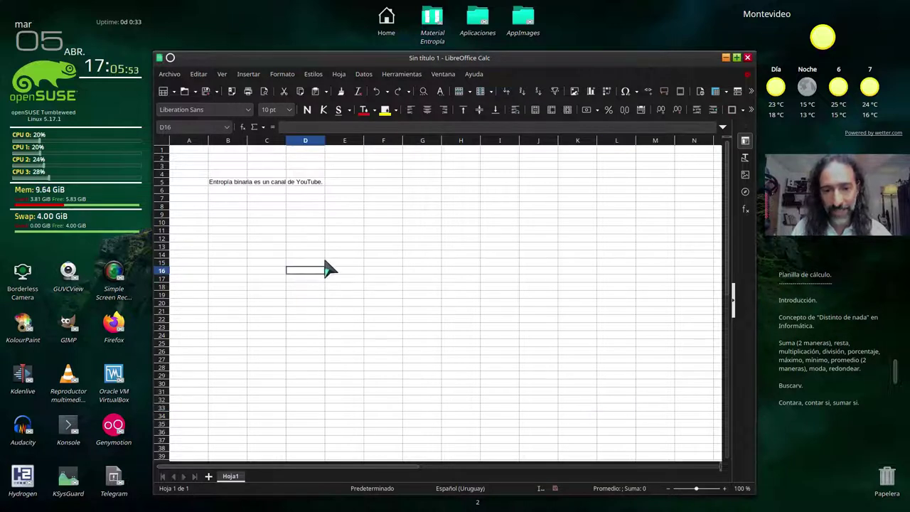
{"action": "left_click", "coordinate": [346, 263]}
{"action": "left_click_drag", "start_coordinate": [345, 266], "coordinate": [310, 278]}
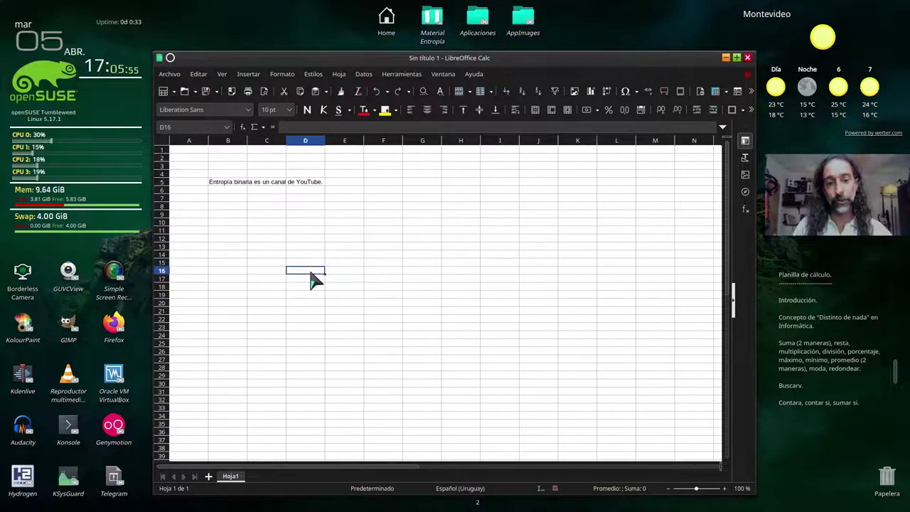
{"action": "left_click", "coordinate": [348, 264]}
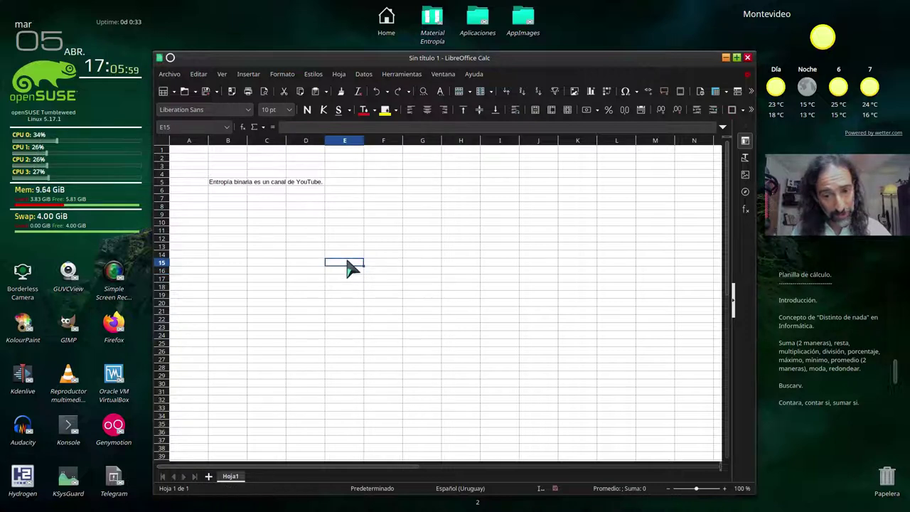
{"action": "left_click_drag", "start_coordinate": [349, 264], "coordinate": [316, 277]}
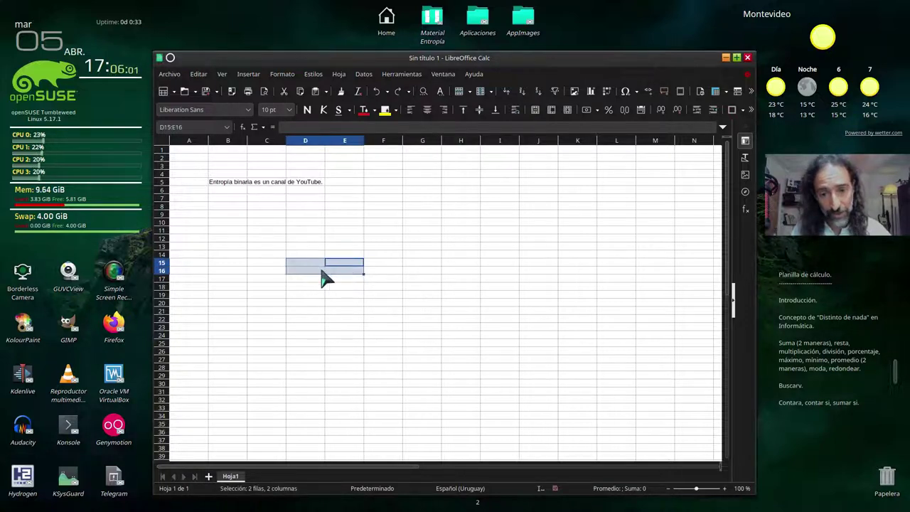
{"action": "left_click", "coordinate": [343, 263]}
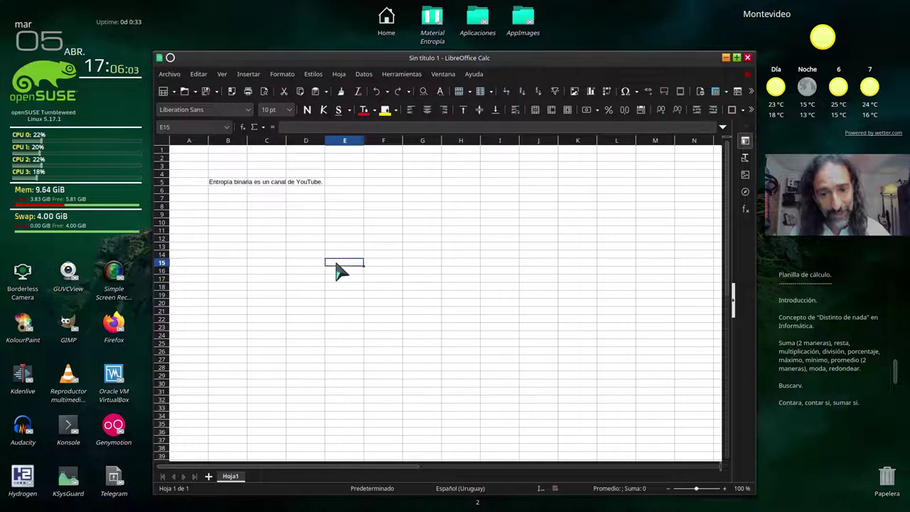
{"action": "left_click", "coordinate": [319, 272]}
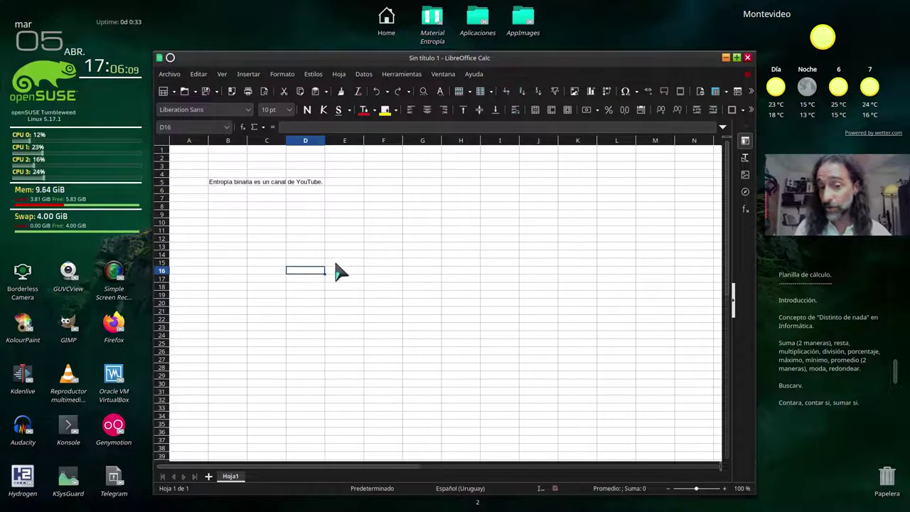
{"action": "left_click", "coordinate": [336, 262], "text": "ctrl"}
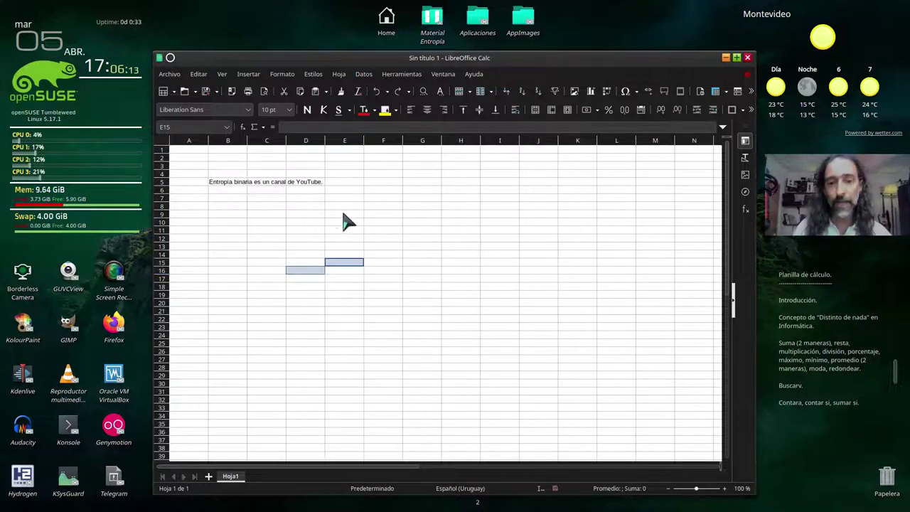
{"action": "left_click", "coordinate": [295, 206]}
{"action": "left_click", "coordinate": [381, 249]}
{"action": "left_click", "coordinate": [500, 254]}
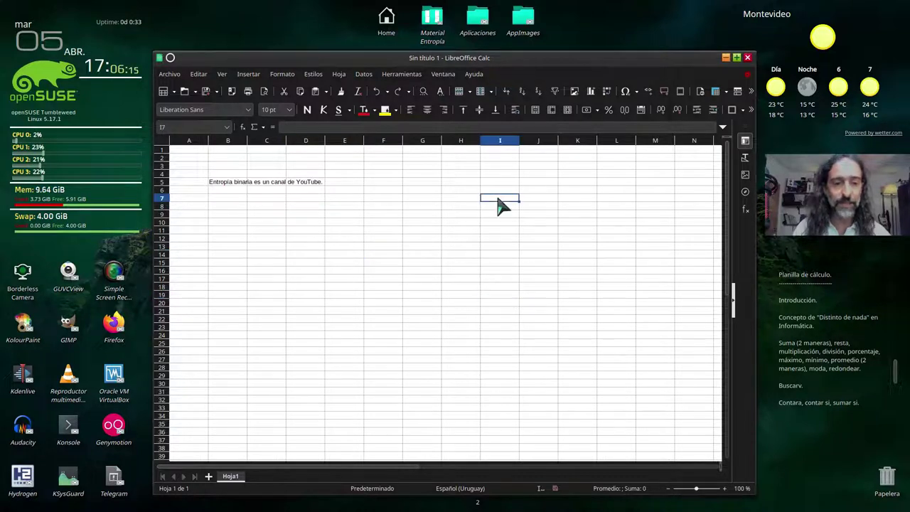
{"action": "left_click", "coordinate": [304, 320]}
{"action": "left_click", "coordinate": [204, 231]}
{"action": "left_click", "coordinate": [344, 199]}
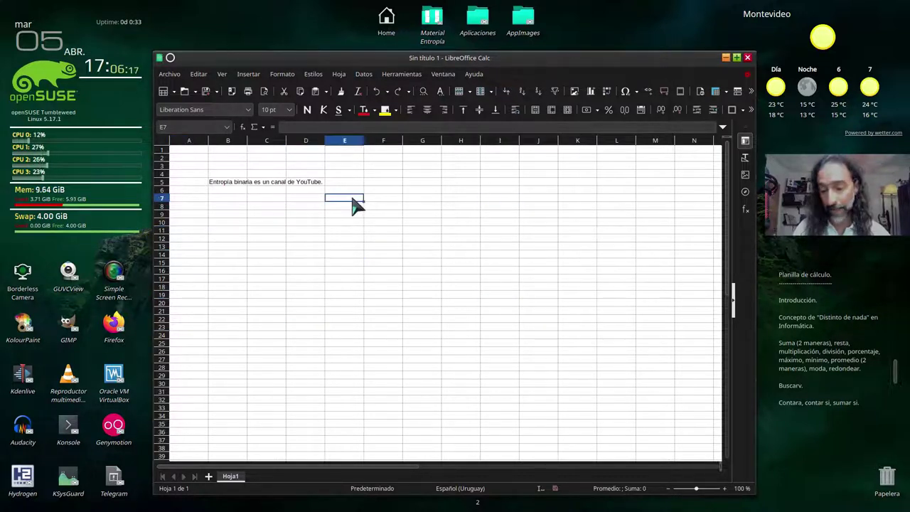
{"action": "left_click", "coordinate": [229, 287], "text": "ctrl"}
{"action": "left_click", "coordinate": [347, 319], "text": "ctrl"}
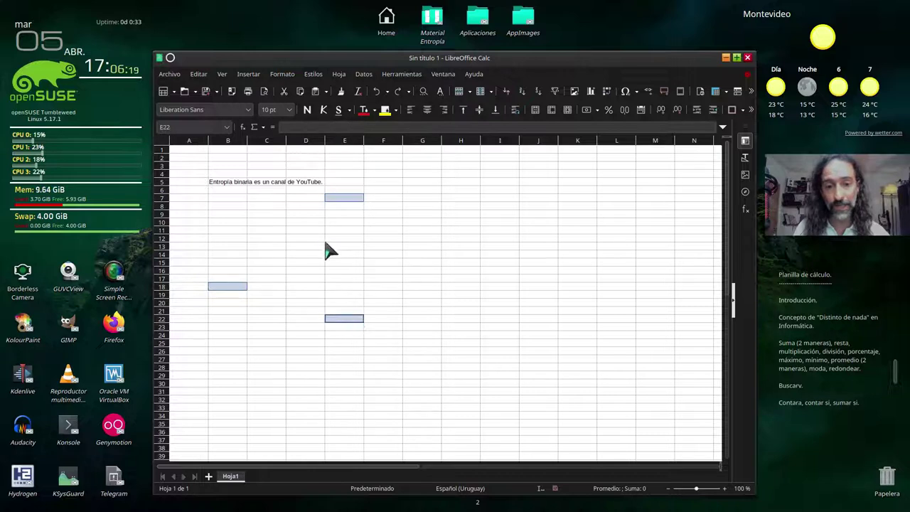
{"action": "left_click", "coordinate": [322, 239], "text": "ctrl"}
{"action": "left_click", "coordinate": [483, 230], "text": "ctrl"}
{"action": "left_click", "coordinate": [475, 303], "text": "ctrl"}
{"action": "left_click", "coordinate": [377, 247], "text": "ctrl"}
{"action": "left_click", "coordinate": [509, 174], "text": "ctrl"}
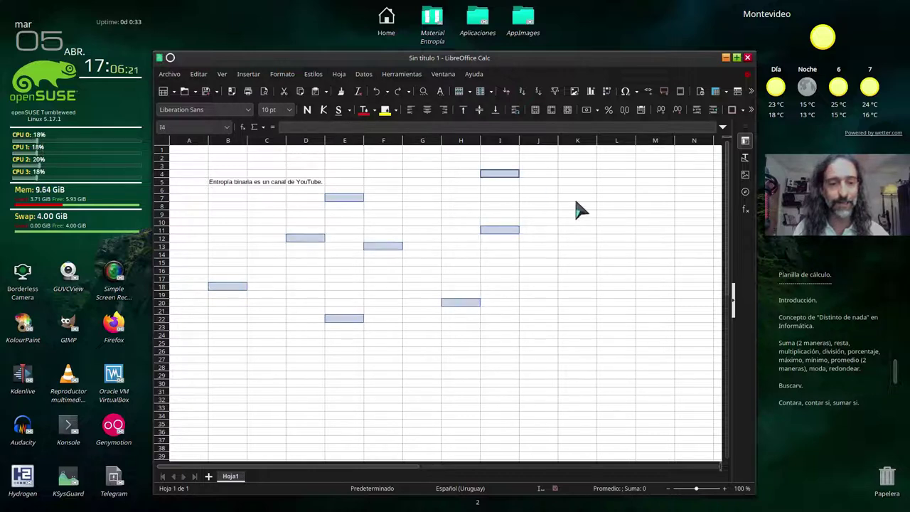
{"action": "left_click", "coordinate": [623, 246], "text": "ctrl"}
{"action": "left_click", "coordinate": [616, 318], "text": "ctrl"}
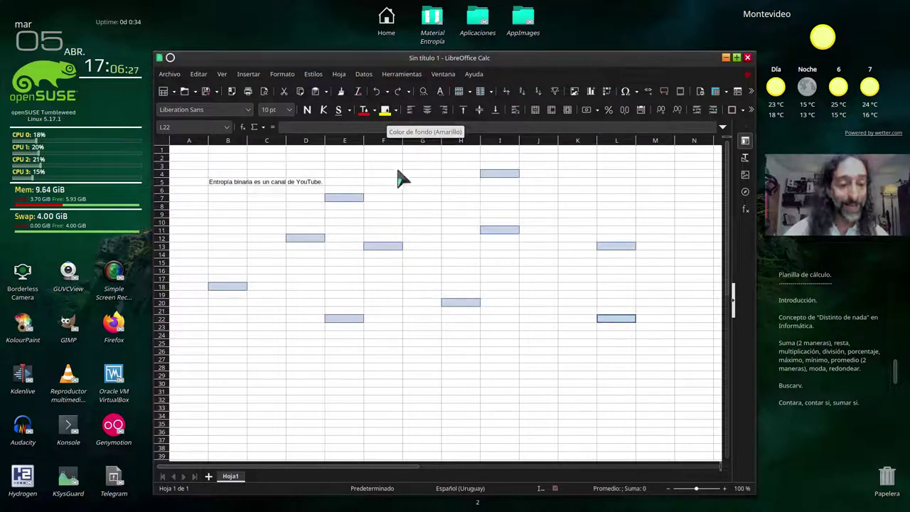
{"action": "left_click", "coordinate": [384, 110]}
{"action": "left_click", "coordinate": [455, 352]}
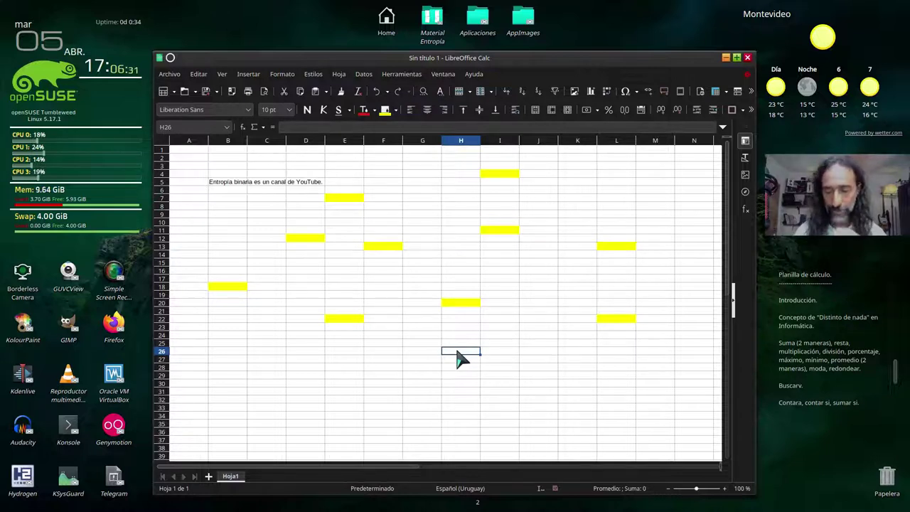
{"action": "key", "text": "ctrl+z"}
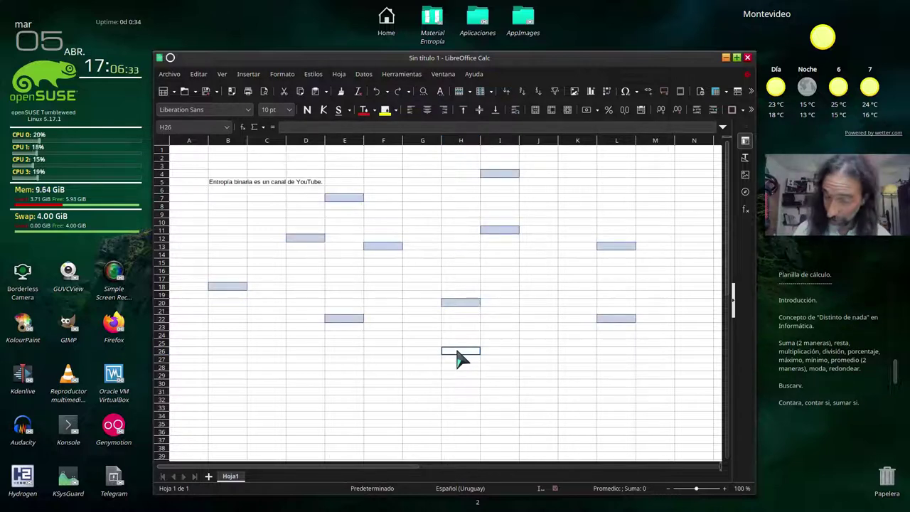
{"action": "left_click", "coordinate": [395, 111]}
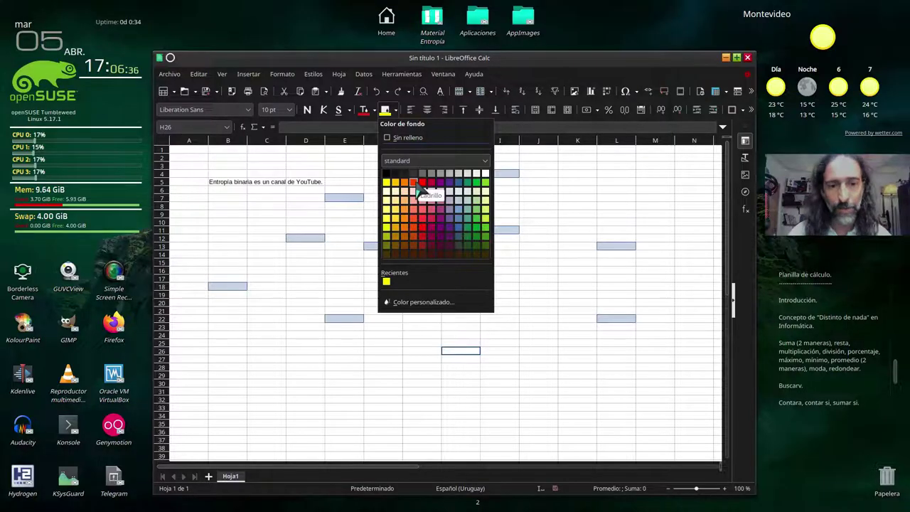
{"action": "left_click", "coordinate": [418, 186]}
{"action": "left_click", "coordinate": [394, 386]}
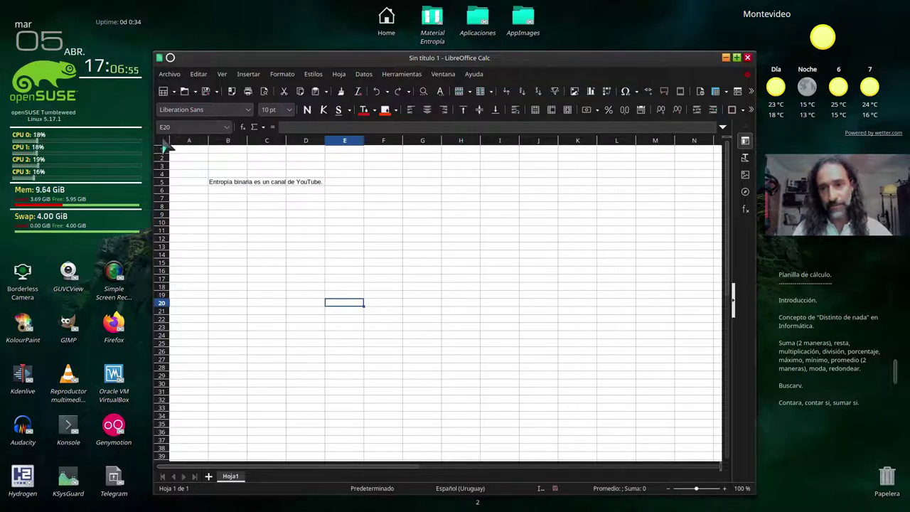
{"action": "left_click", "coordinate": [185, 141]}
{"action": "left_click", "coordinate": [163, 150]}
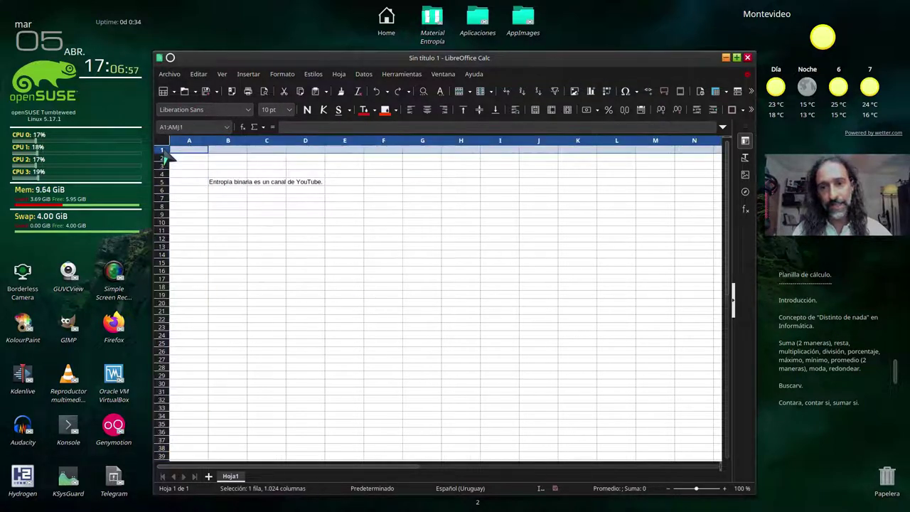
{"action": "left_click", "coordinate": [188, 166]}
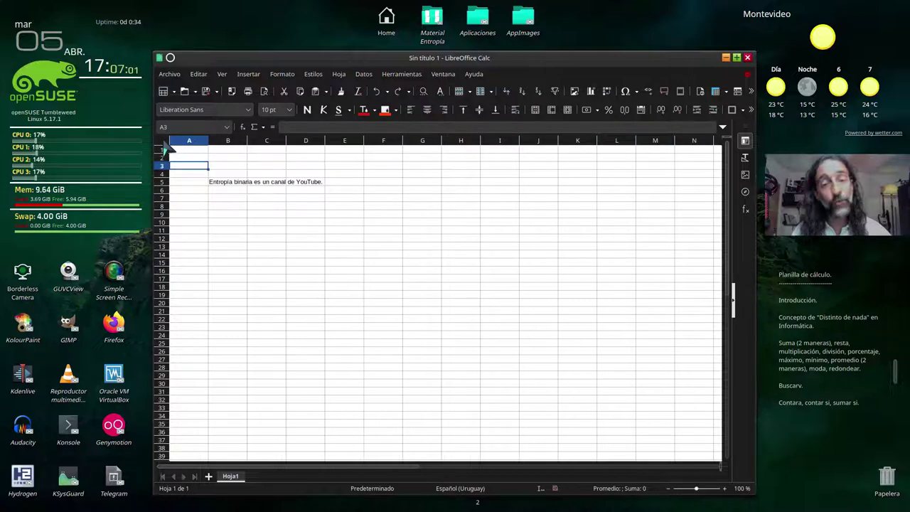
{"action": "left_click", "coordinate": [163, 143]}
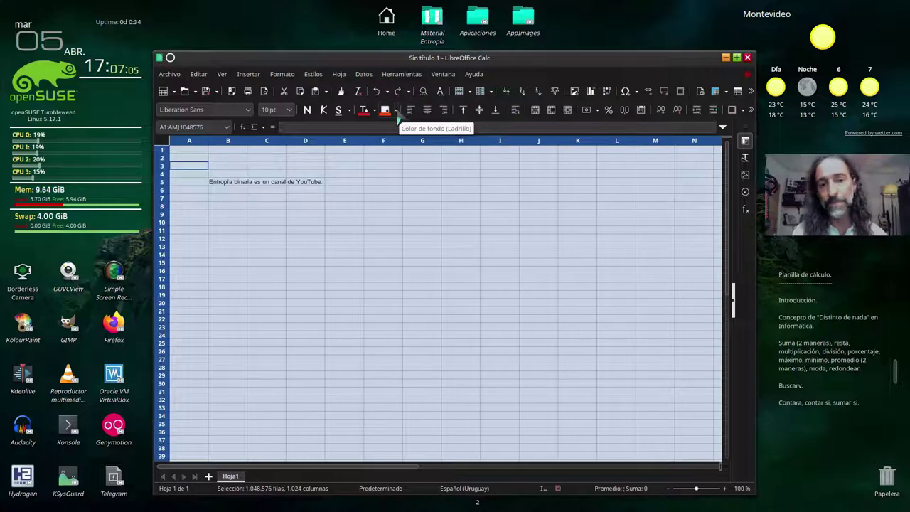
{"action": "left_click", "coordinate": [395, 111]}
{"action": "left_click", "coordinate": [387, 174]}
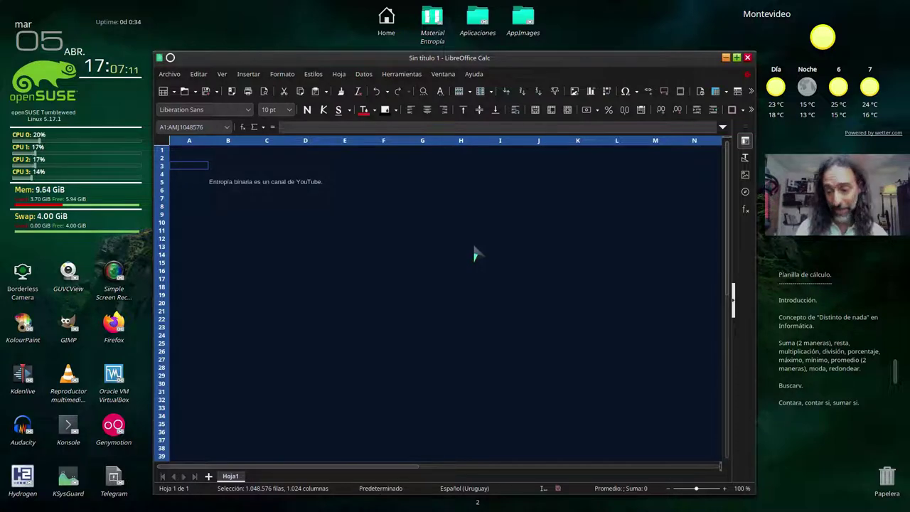
{"action": "key", "text": "ctrl+z"}
{"action": "left_click", "coordinate": [426, 206]}
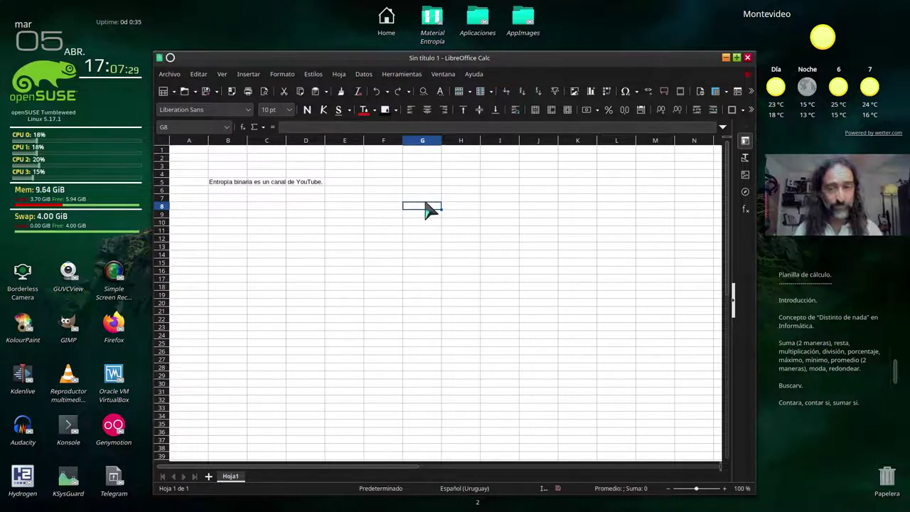
{"action": "left_click", "coordinate": [192, 335]}
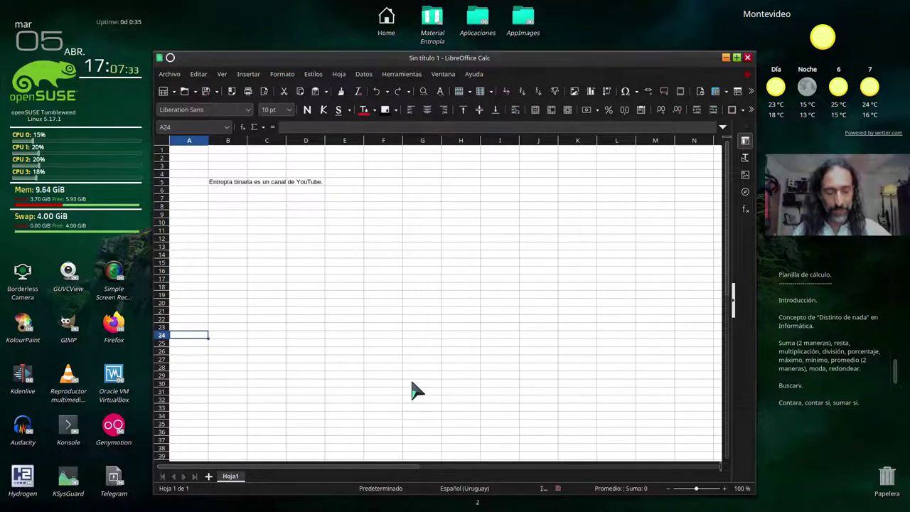
{"action": "key", "text": "Down"}
{"action": "key", "text": "Down"}
{"action": "key", "text": "Down"}
{"action": "key", "text": "Down"}
{"action": "key", "text": "Down"}
{"action": "key", "text": "Down"}
{"action": "key", "text": "Down"}
{"action": "key", "text": "Down"}
{"action": "key", "text": "Down"}
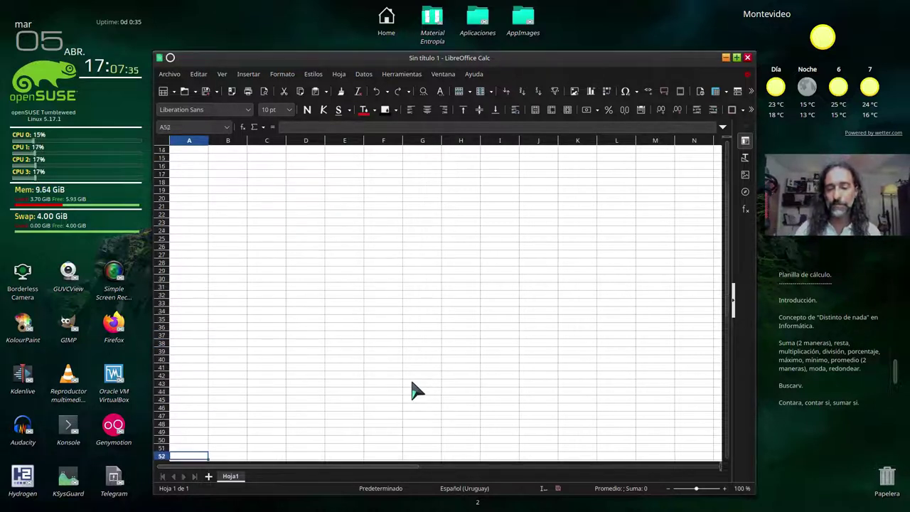
{"action": "key", "text": "Down"}
{"action": "key", "text": "Down"}
{"action": "key", "text": "Down"}
{"action": "key", "text": "Down"}
{"action": "key", "text": "Down"}
{"action": "key", "text": "Down"}
{"action": "key", "text": "Down"}
{"action": "key", "text": "Down"}
{"action": "key", "text": "Down"}
{"action": "key", "text": "Down"}
{"action": "key", "text": "Down"}
{"action": "key", "text": "Down"}
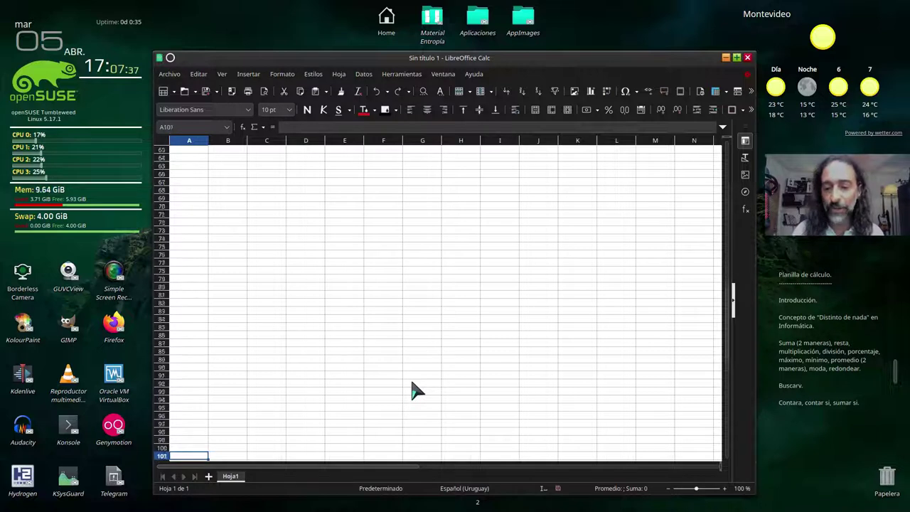
{"action": "key", "text": "Down"}
{"action": "key", "text": "Down"}
{"action": "key", "text": "Down"}
- Move down the sheet and jump to the last row, 1048576
{"action": "key", "text": "Down"}
{"action": "key", "text": "Down"}
{"action": "key", "text": "Down"}
{"action": "key", "text": "Down"}
{"action": "key", "text": "Down"}
{"action": "key", "text": "Down"}
{"action": "key", "text": "Down"}
{"action": "key", "text": "Down"}
{"action": "key", "text": "Down"}
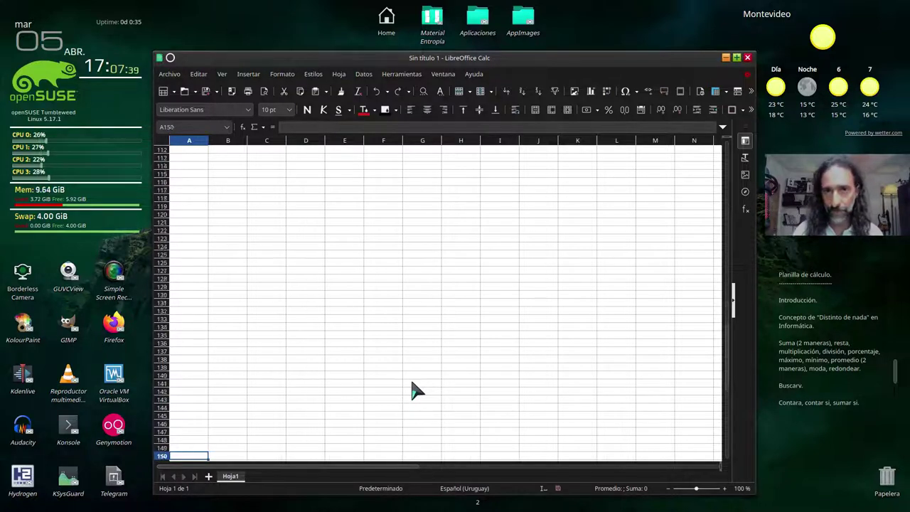
{"action": "key", "text": "Down"}
{"action": "key", "text": "Down"}
{"action": "key", "text": "Down"}
{"action": "key", "text": "Down"}
{"action": "key", "text": "Down"}
{"action": "key", "text": "Down"}
{"action": "key", "text": "Down"}
{"action": "key", "text": "Down"}
{"action": "key", "text": "Down"}
{"action": "key", "text": "Down"}
{"action": "key", "text": "Down"}
{"action": "key", "text": "Down"}
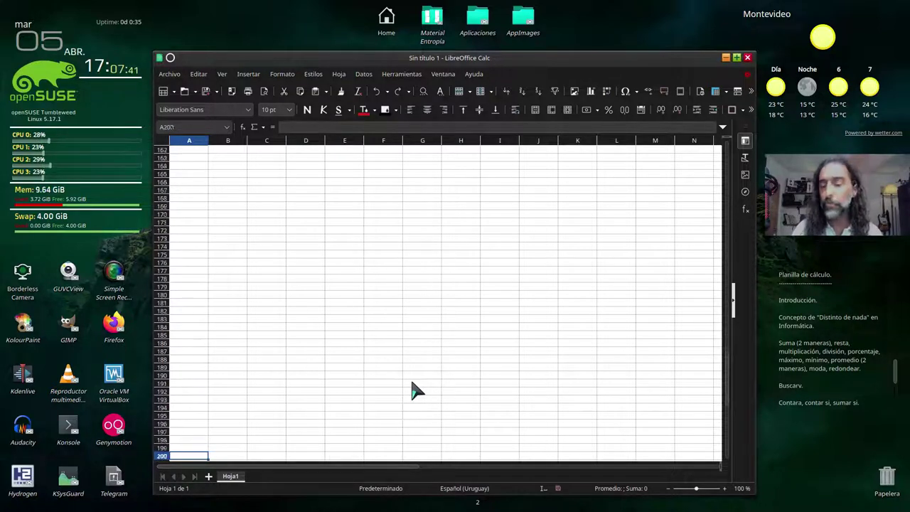
{"action": "key", "text": "Down"}
{"action": "key", "text": "Down"}
{"action": "key", "text": "Down"}
{"action": "key", "text": "Down"}
{"action": "key", "text": "Down"}
{"action": "key", "text": "Down"}
{"action": "key", "text": "Down"}
{"action": "key", "text": "Down"}
{"action": "key", "text": "Down"}
{"action": "key", "text": "Down"}
{"action": "key", "text": "Down"}
{"action": "key", "text": "Down"}
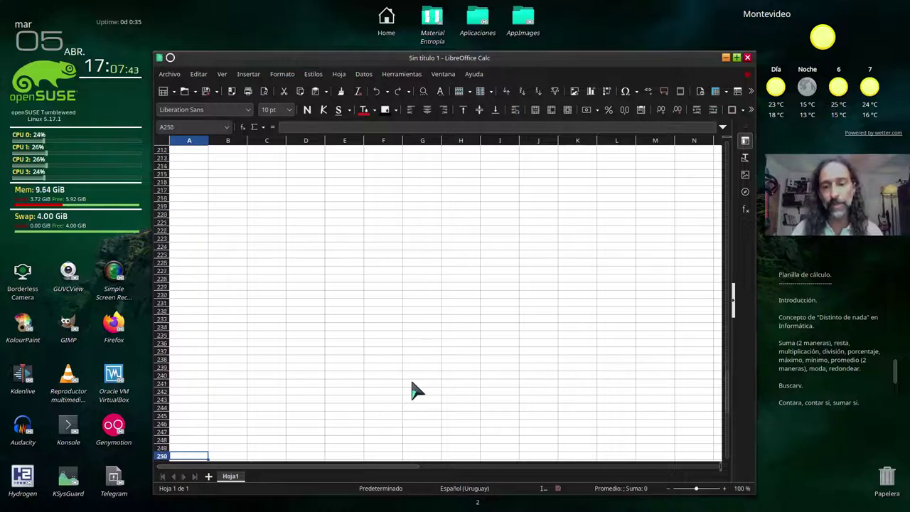
{"action": "key", "text": "Down"}
{"action": "key", "text": "Down"}
{"action": "key", "text": "Down"}
{"action": "key", "text": "Down"}
{"action": "key", "text": "Down"}
{"action": "key", "text": "Down"}
{"action": "key", "text": "Down"}
{"action": "key", "text": "Down"}
{"action": "key", "text": "Down"}
{"action": "key", "text": "Down"}
{"action": "key", "text": "Down"}
{"action": "key", "text": "Down"}
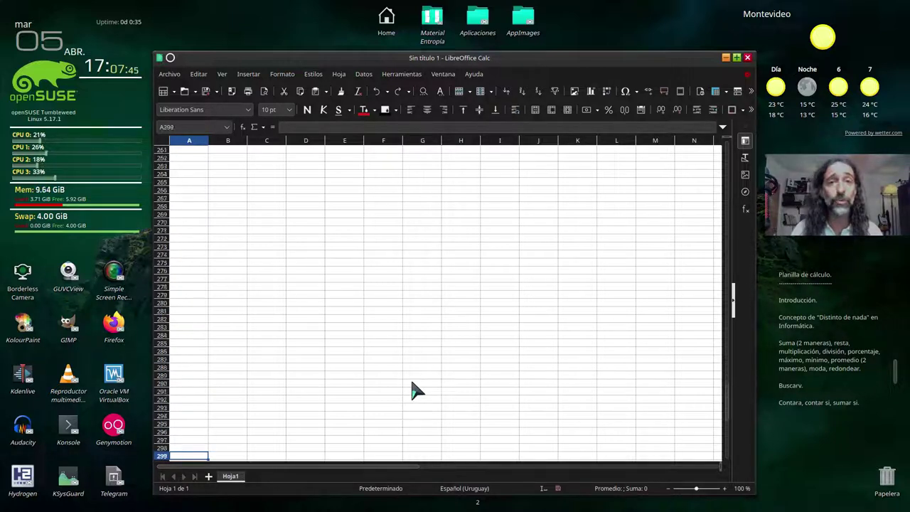
{"action": "key", "text": "Down"}
{"action": "key", "text": "Down"}
{"action": "key", "text": "Down"}
{"action": "key", "text": "Down"}
{"action": "key", "text": "Down"}
{"action": "key", "text": "Down"}
{"action": "key", "text": "Down"}
{"action": "key", "text": "Down"}
{"action": "key", "text": "Down"}
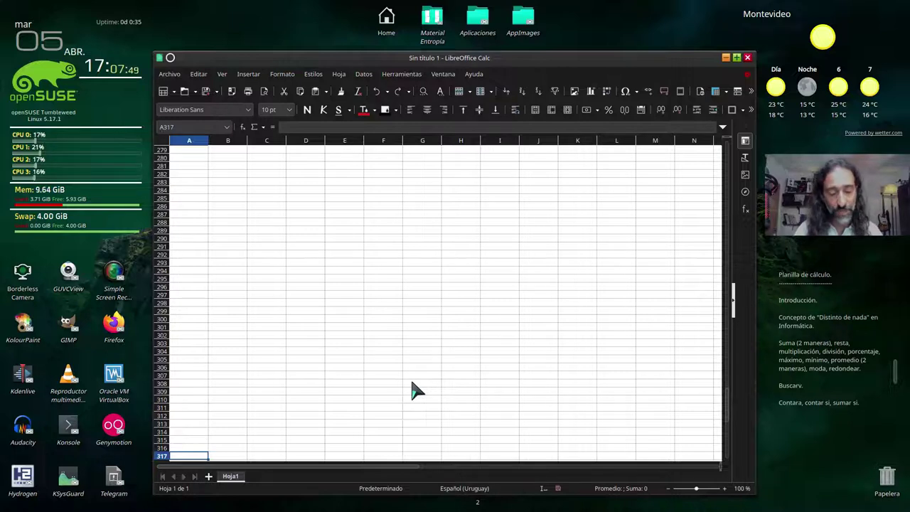
{"action": "key", "text": "ctrl+Down"}
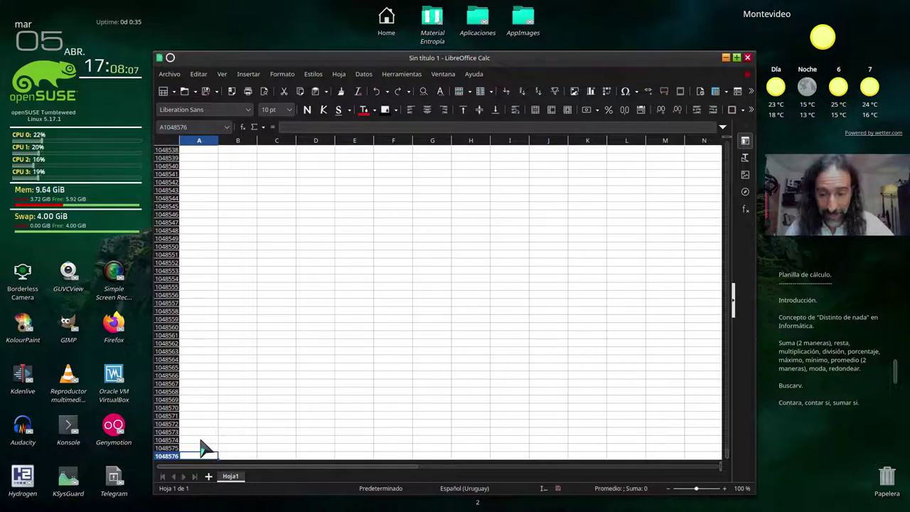
{"action": "key", "text": "Up"}
{"action": "key", "text": "Up"}
{"action": "key", "text": "Up"}
{"action": "key", "text": "Down"}
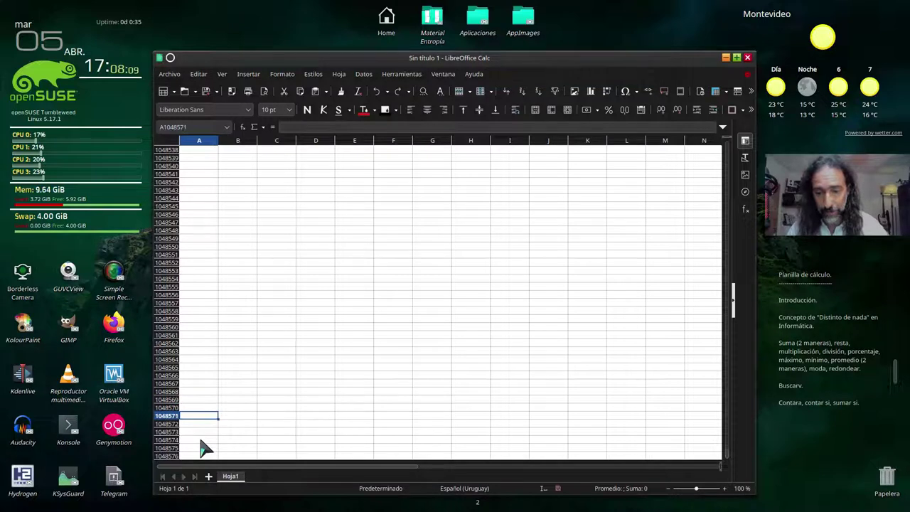
{"action": "key", "text": "ctrl+Down"}
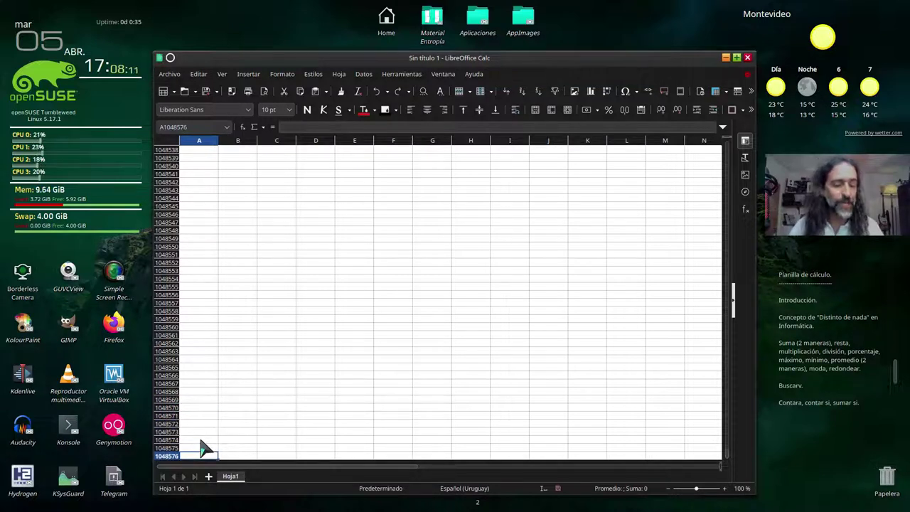
{"action": "key", "text": "Right"}
{"action": "key", "text": "Right"}
{"action": "key", "text": "Right"}
{"action": "key", "text": "Right"}
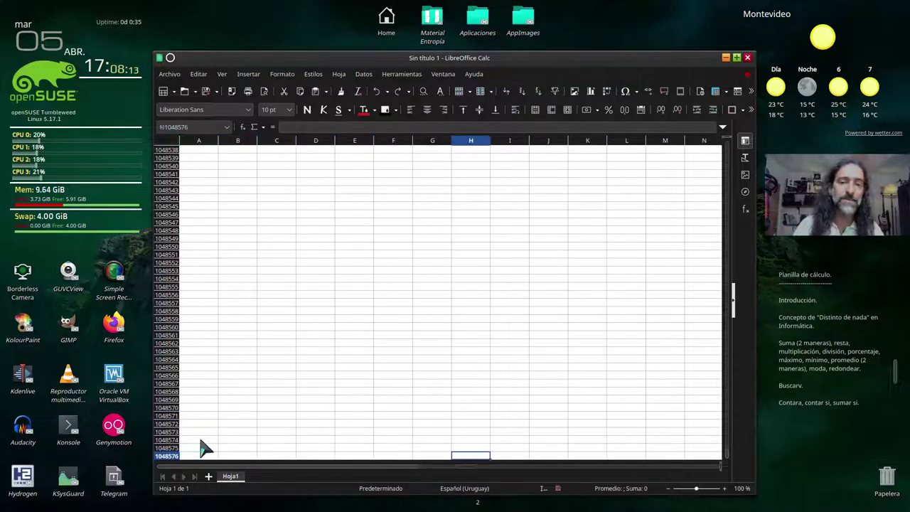
{"action": "key", "text": "Right"}
{"action": "key", "text": "Right"}
{"action": "key", "text": "Right"}
{"action": "key", "text": "Right"}
{"action": "key", "text": "Right"}
{"action": "key", "text": "Right"}
{"action": "key", "text": "Right"}
{"action": "key", "text": "Right"}
{"action": "key", "text": "Right"}
{"action": "key", "text": "Right"}
{"action": "key", "text": "Right"}
{"action": "key", "text": "Right"}
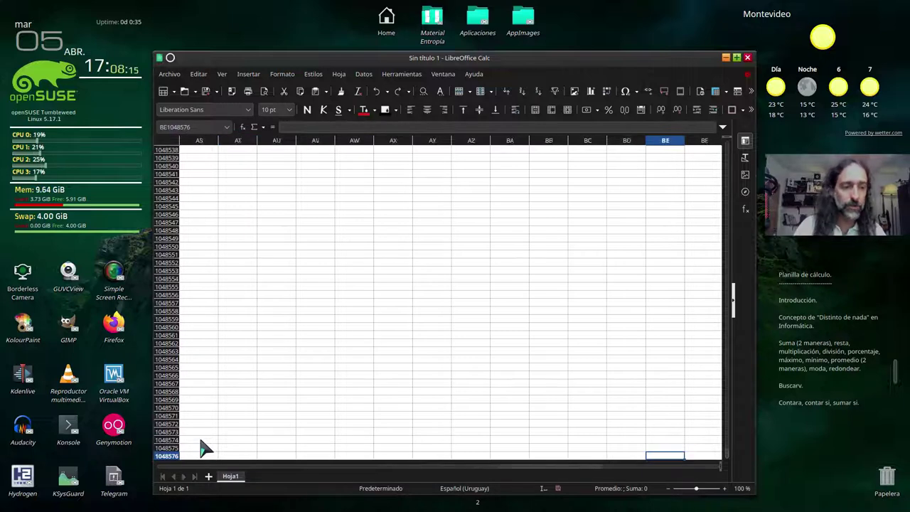
{"action": "key", "text": "Right"}
{"action": "key", "text": "Right"}
{"action": "key", "text": "Right"}
{"action": "key", "text": "Right"}
{"action": "key", "text": "Right"}
{"action": "key", "text": "Right"}
{"action": "key", "text": "Right"}
{"action": "key", "text": "Right"}
{"action": "key", "text": "Right"}
{"action": "key", "text": "Right"}
{"action": "key", "text": "Right"}
{"action": "key", "text": "Right"}
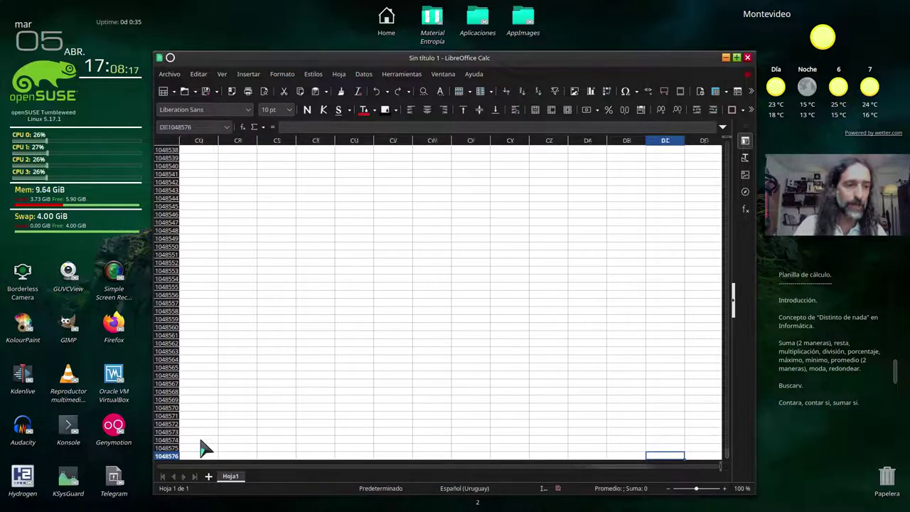
{"action": "key", "text": "Right"}
{"action": "key", "text": "Right"}
{"action": "key", "text": "Right"}
{"action": "key", "text": "Right"}
{"action": "key", "text": "Right"}
{"action": "key", "text": "Right"}
{"action": "key", "text": "Right"}
{"action": "key", "text": "Right"}
{"action": "key", "text": "Right"}
{"action": "key", "text": "Right"}
{"action": "key", "text": "Right"}
{"action": "key", "text": "Right"}
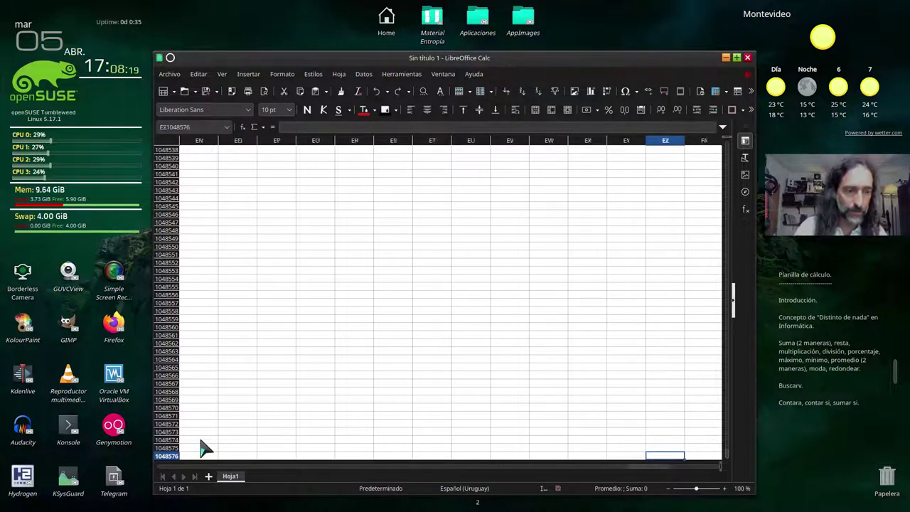
{"action": "key", "text": "Right"}
{"action": "key", "text": "Right"}
{"action": "key", "text": "Right"}
{"action": "key", "text": "Right"}
{"action": "key", "text": "Right"}
{"action": "key", "text": "Right"}
{"action": "key", "text": "Right"}
{"action": "key", "text": "Right"}
{"action": "key", "text": "Right"}
{"action": "key", "text": "Right"}
{"action": "key", "text": "Right"}
{"action": "key", "text": "Right"}
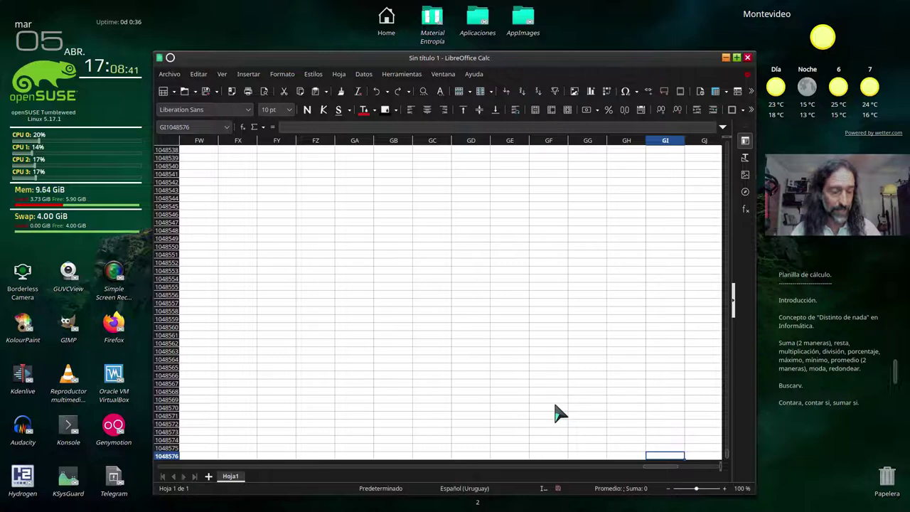
{"action": "key", "text": "ctrl+Right"}
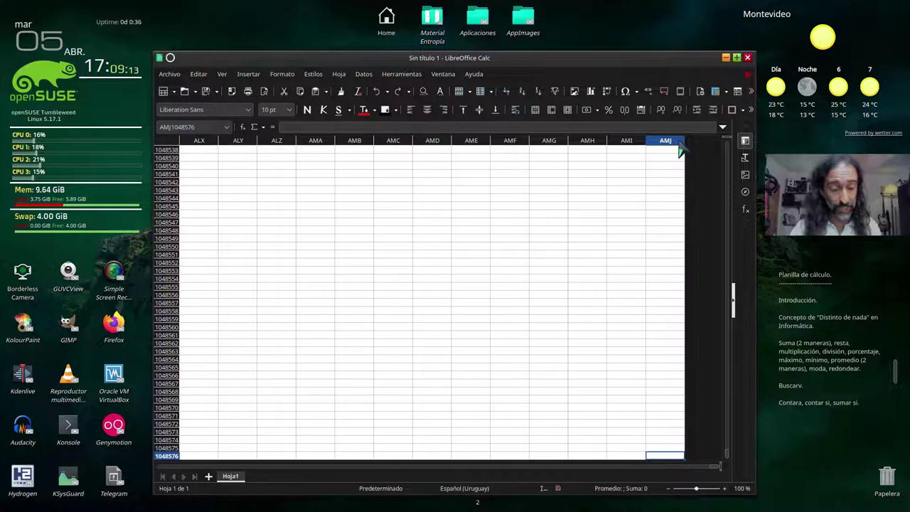
{"action": "key", "text": "Home"}
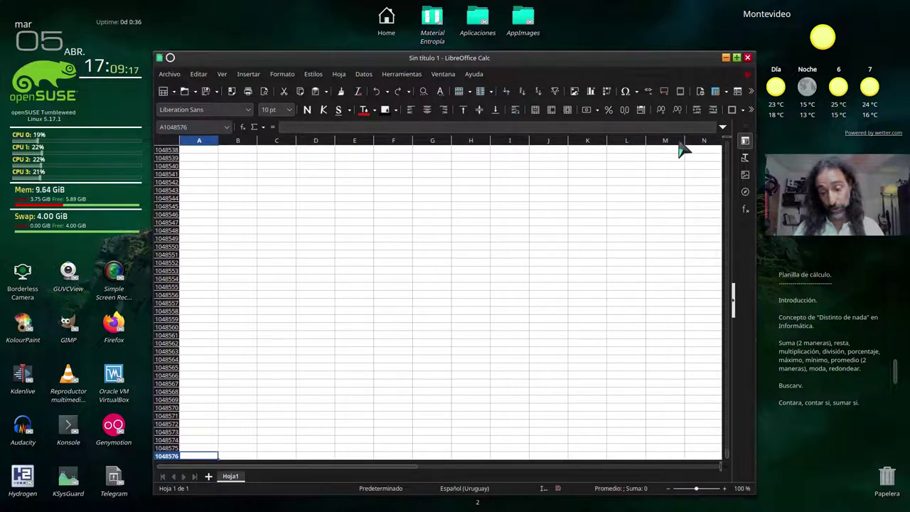
- Return to A1, select the whole sheet and set its font size to 32 pt
{"action": "key", "text": "ctrl+Home"}
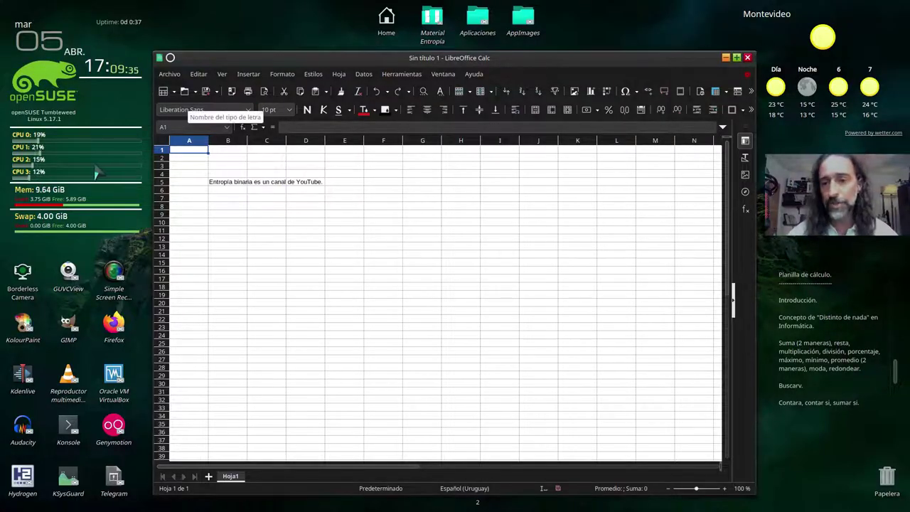
{"action": "left_click", "coordinate": [161, 145]}
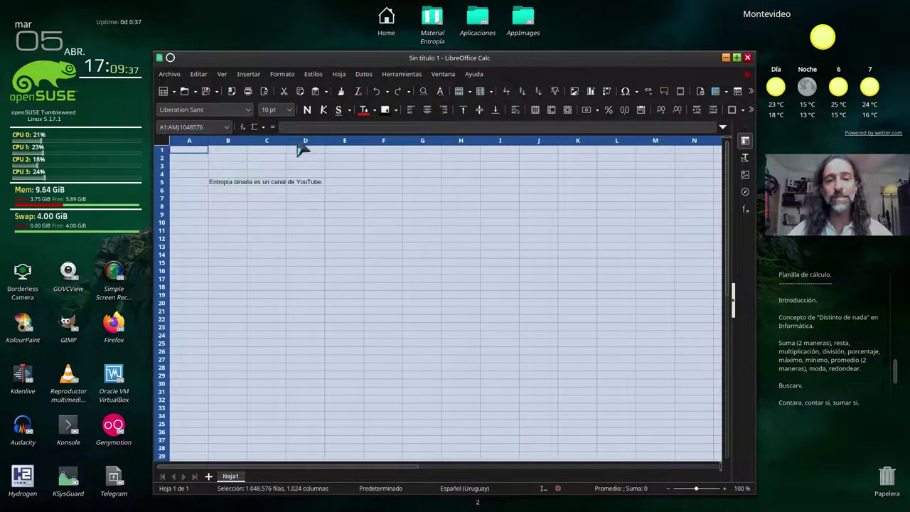
{"action": "left_click", "coordinate": [288, 110]}
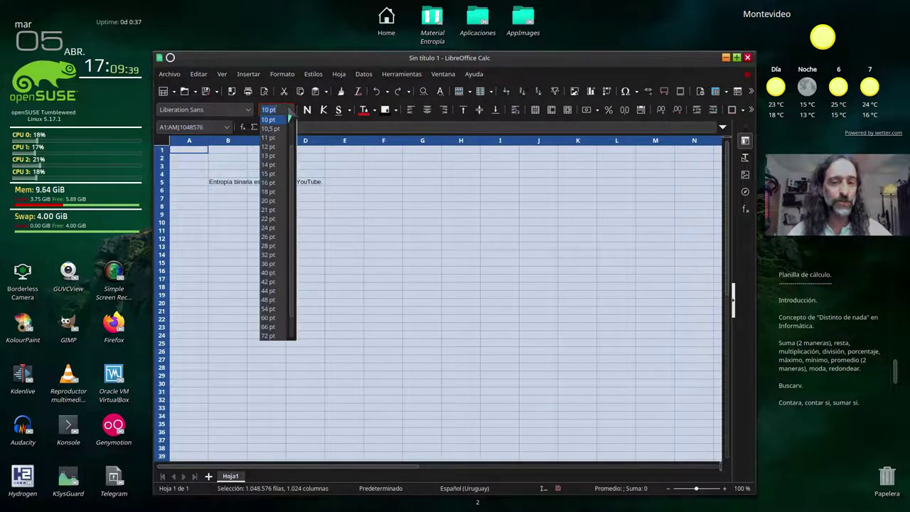
{"action": "left_click", "coordinate": [269, 254]}
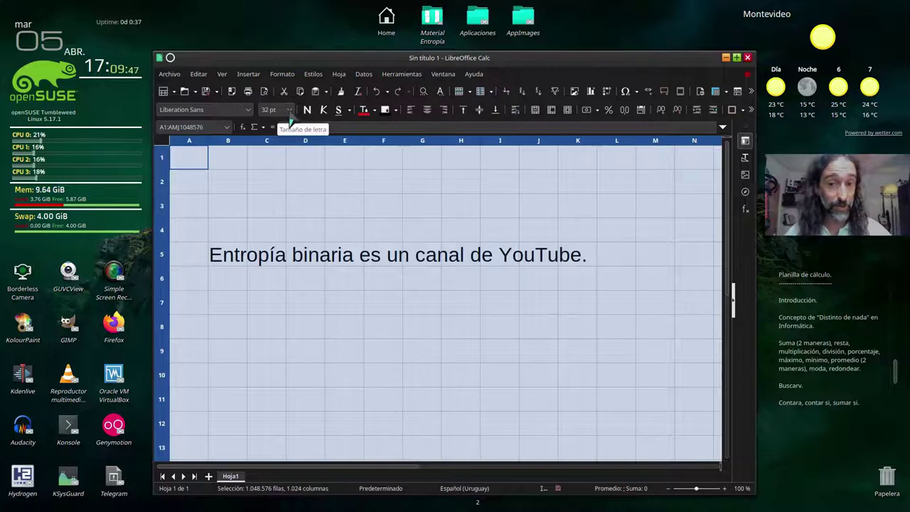
{"action": "left_click", "coordinate": [248, 110]}
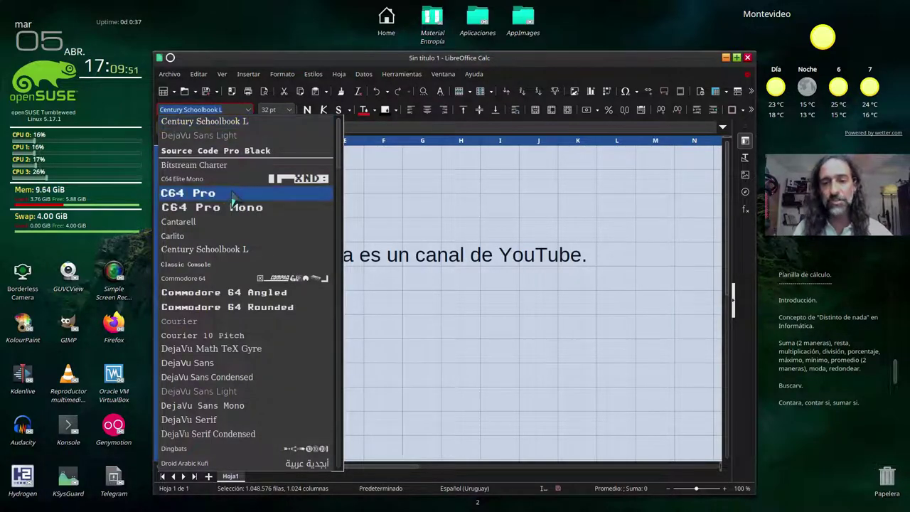
- Apply the C64 Pro font and shrink the size via 28 and 26 to 22 pt
{"action": "left_click", "coordinate": [234, 193]}
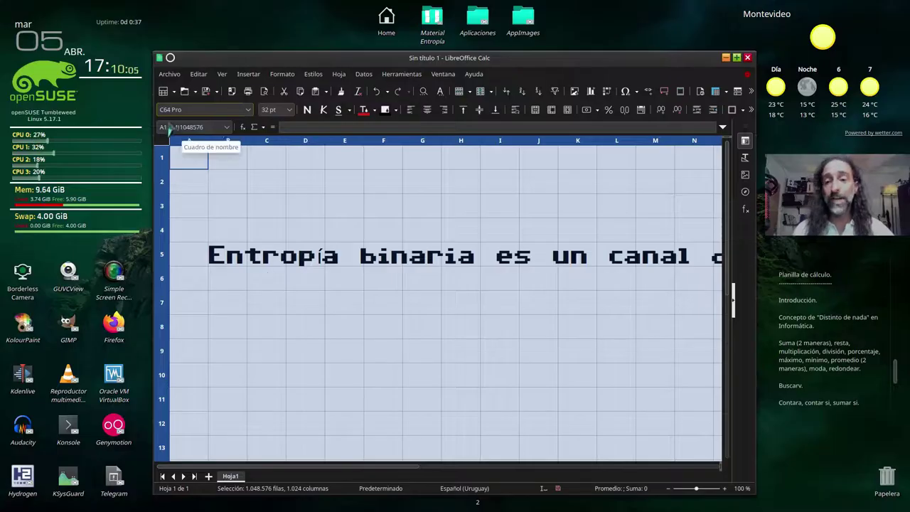
{"action": "left_click", "coordinate": [289, 111]}
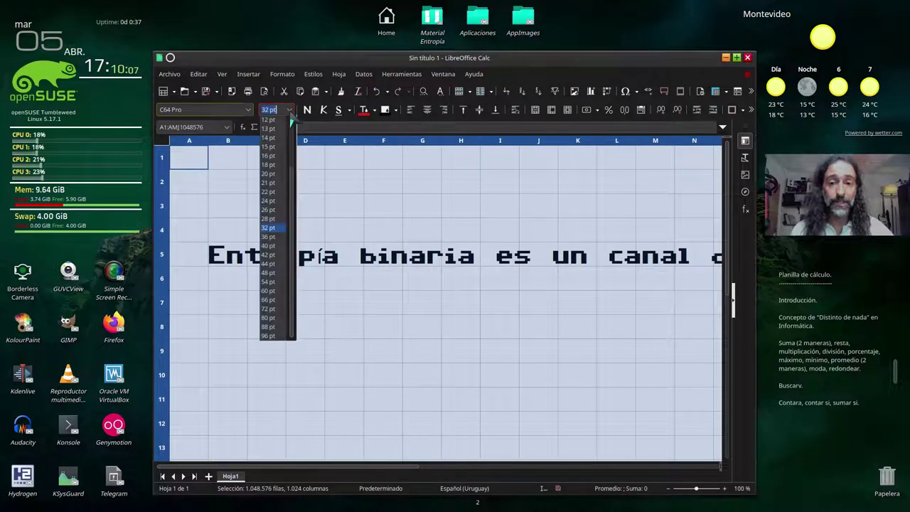
{"action": "left_click", "coordinate": [272, 226]}
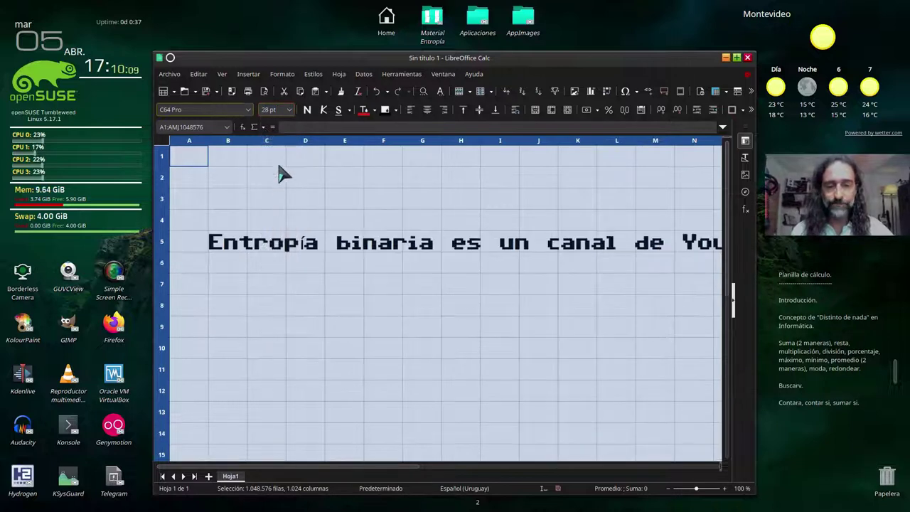
{"action": "left_click", "coordinate": [289, 110]}
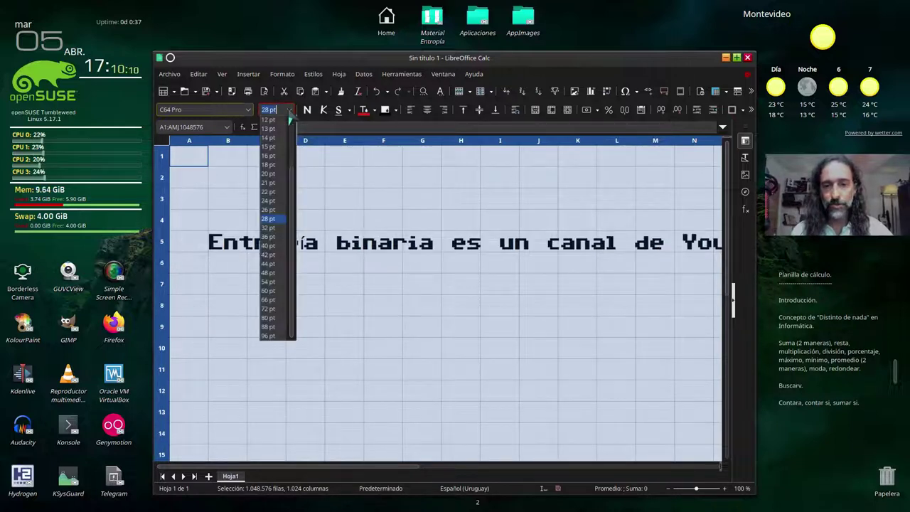
{"action": "left_click", "coordinate": [282, 209]}
{"action": "left_click", "coordinate": [288, 110]}
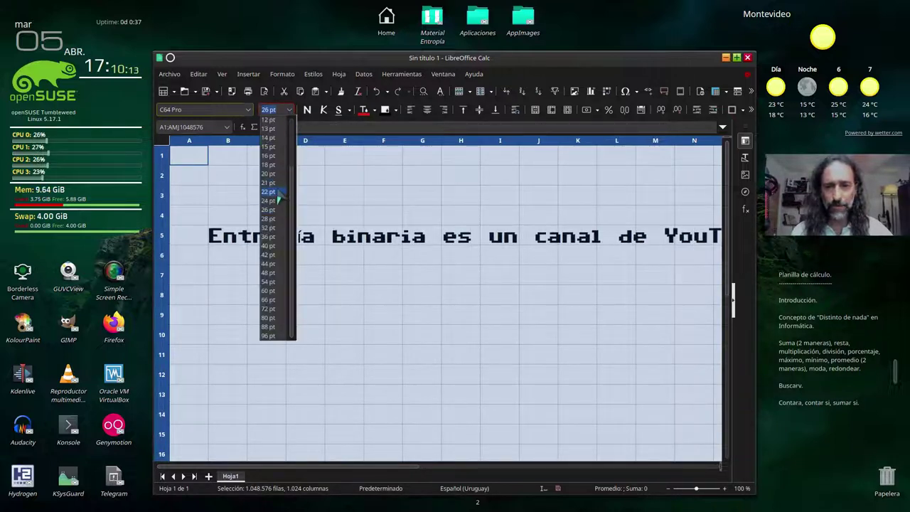
{"action": "left_click", "coordinate": [274, 191]}
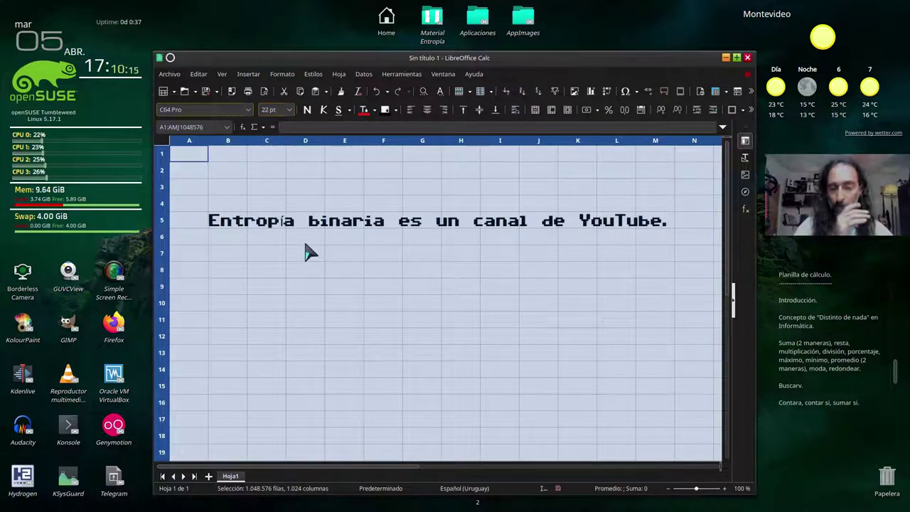
- Colour the sheet's text light green, then reselect the whole sheet
{"action": "left_click", "coordinate": [375, 112]}
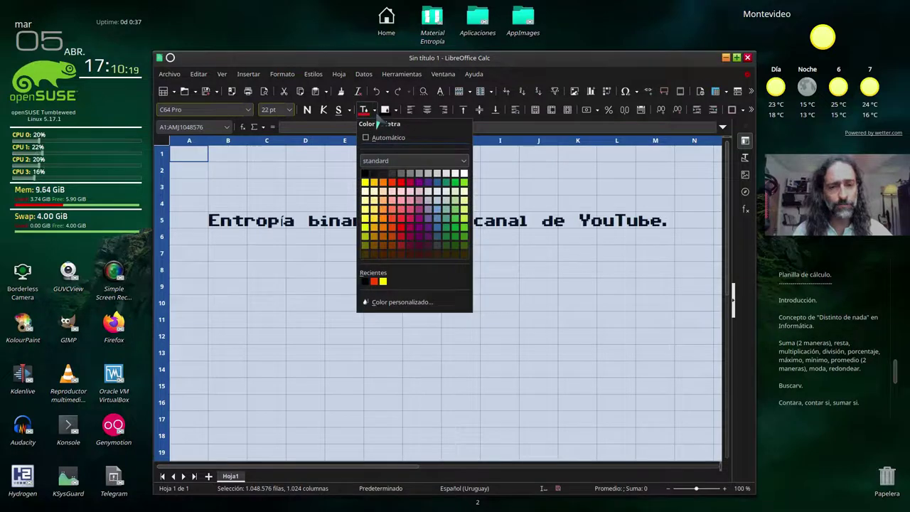
{"action": "left_click", "coordinate": [463, 226]}
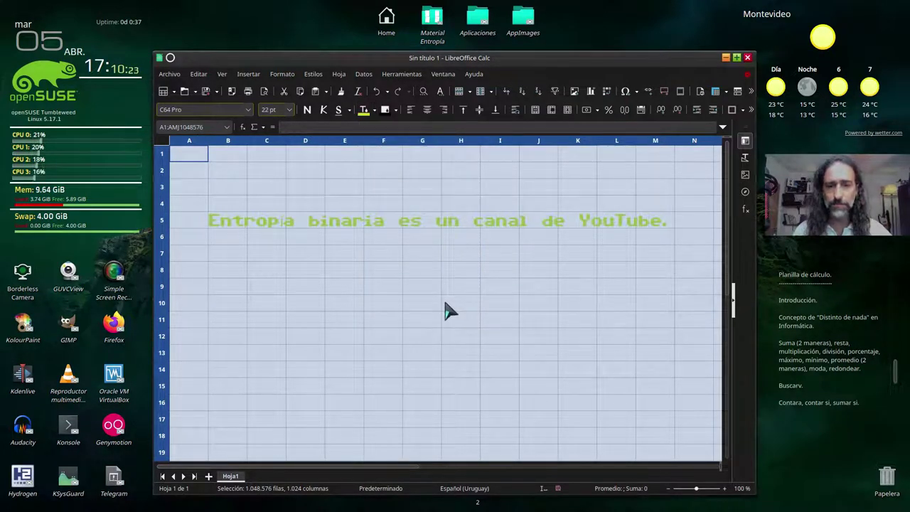
{"action": "left_click", "coordinate": [395, 305]}
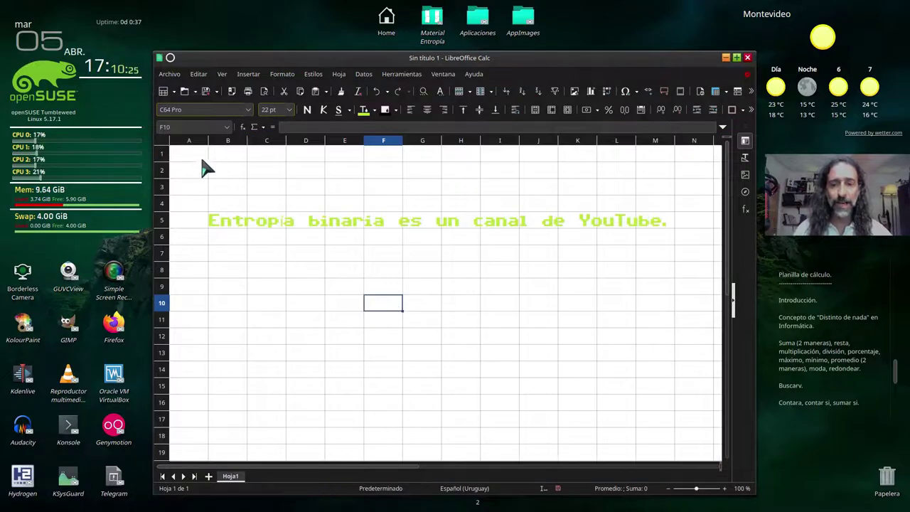
{"action": "left_click", "coordinate": [168, 145]}
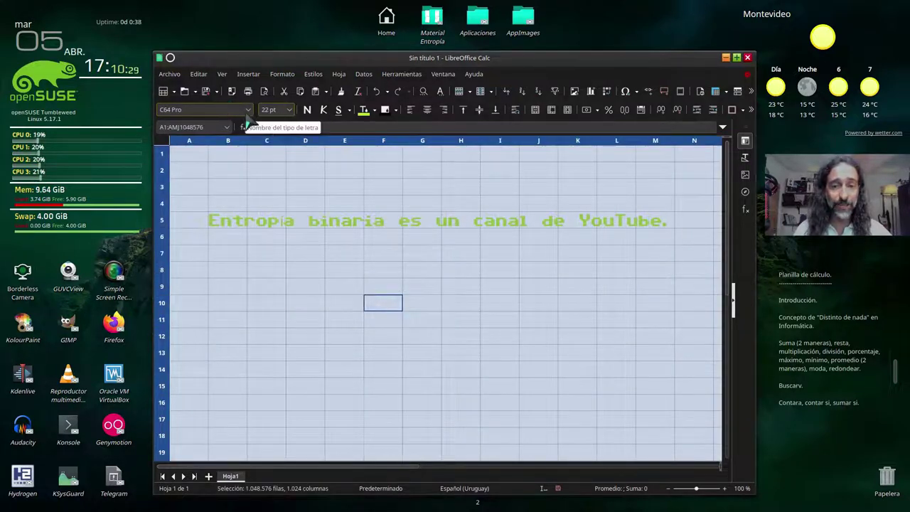
- Fill all cells with a black background, then reselect the whole sheet
{"action": "left_click", "coordinate": [396, 110]}
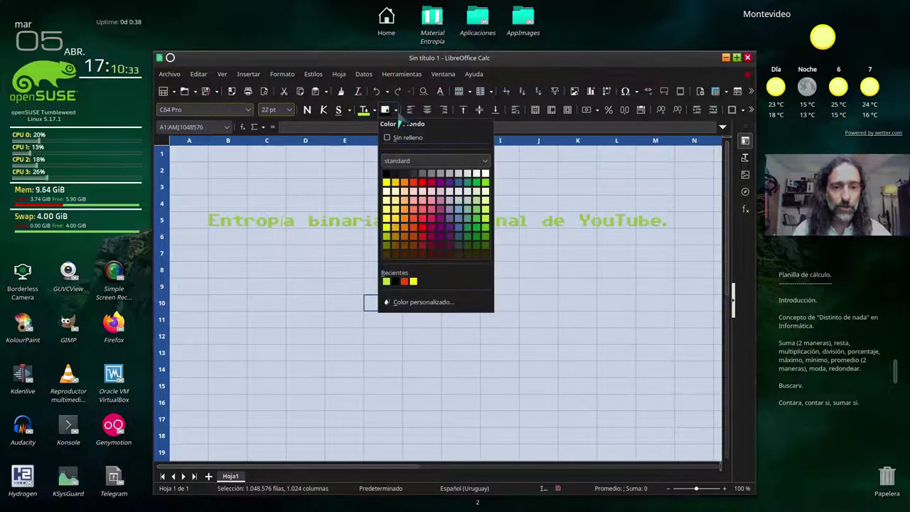
{"action": "left_click", "coordinate": [386, 174]}
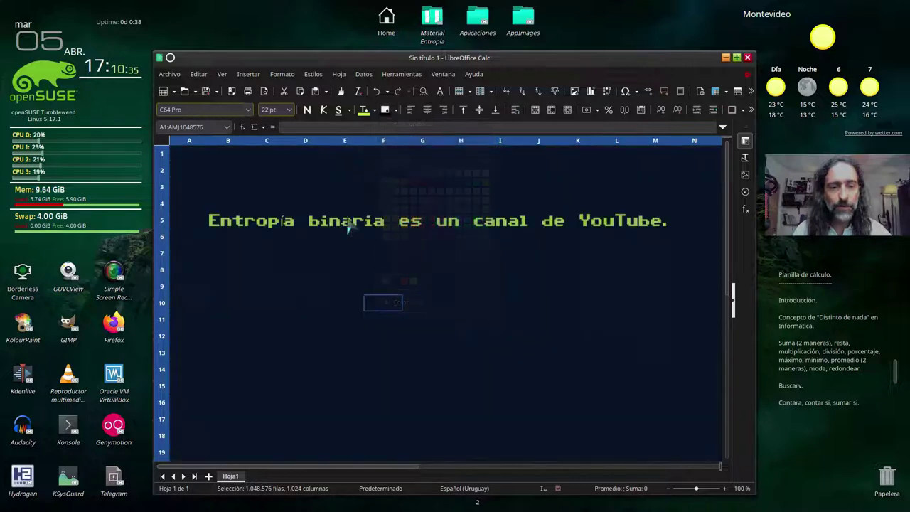
{"action": "left_click", "coordinate": [317, 270]}
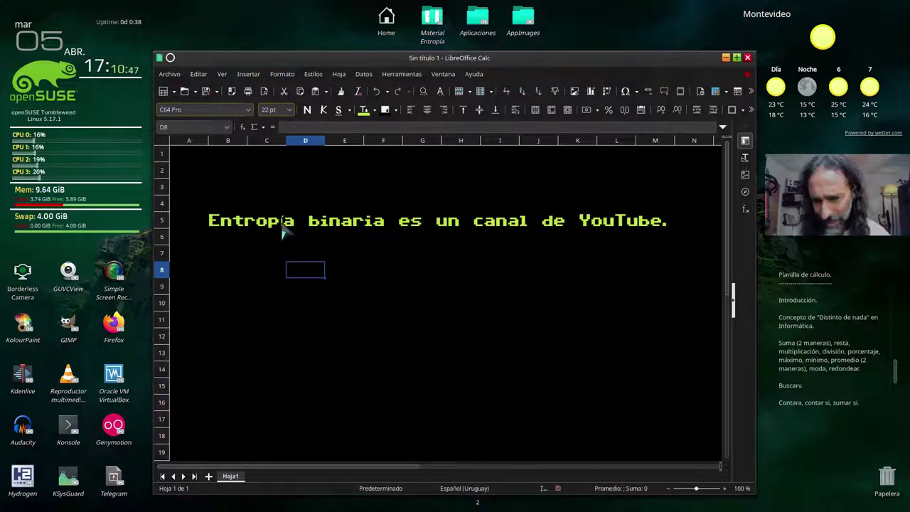
{"action": "left_click", "coordinate": [164, 141]}
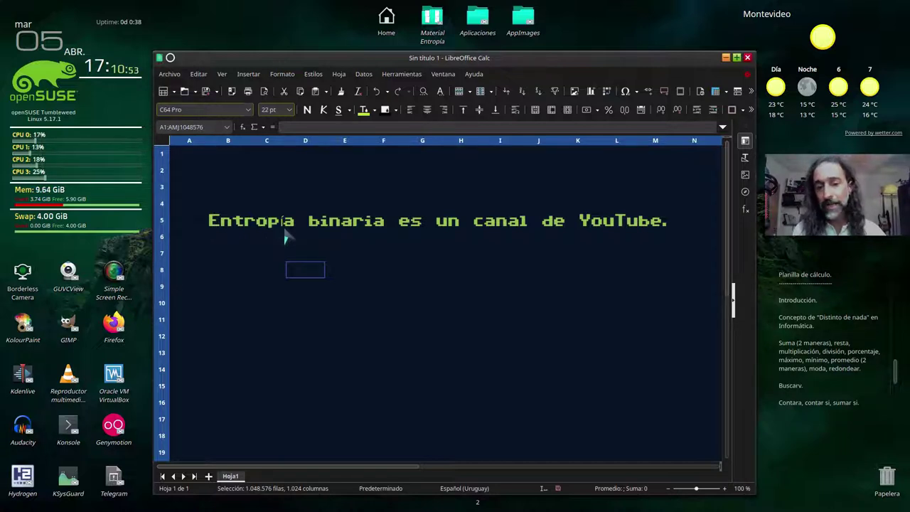
- Try the C64 Pro Mono font on the sentence, then switch to Commodore 64 Rounded
{"action": "left_click", "coordinate": [248, 109]}
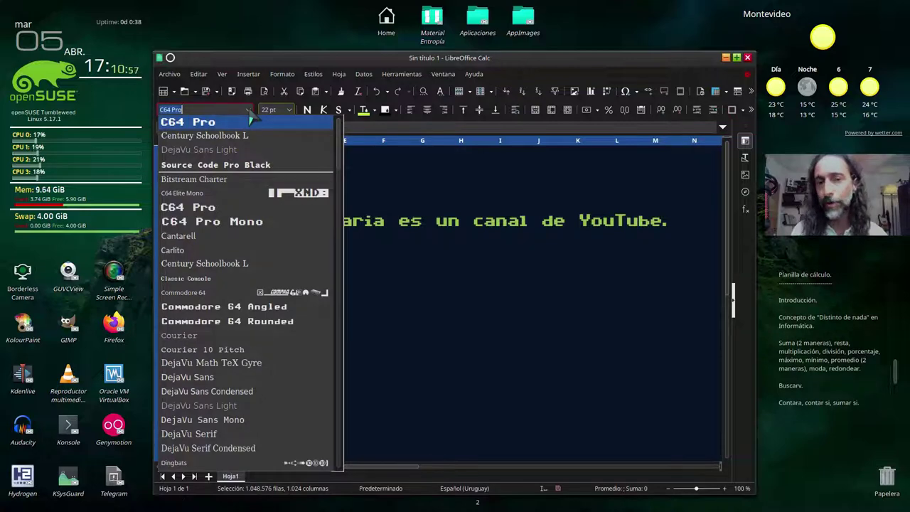
{"action": "left_click", "coordinate": [291, 221]}
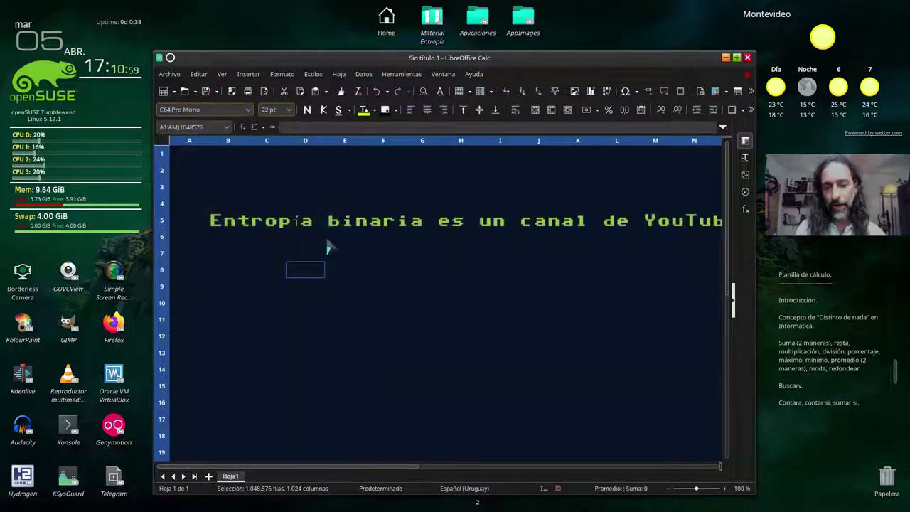
{"action": "left_click", "coordinate": [249, 114]}
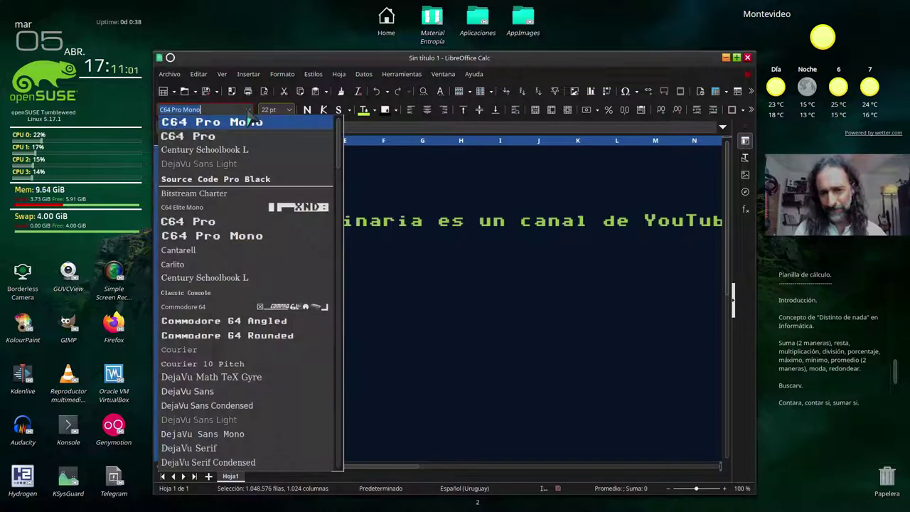
{"action": "left_click", "coordinate": [266, 335]}
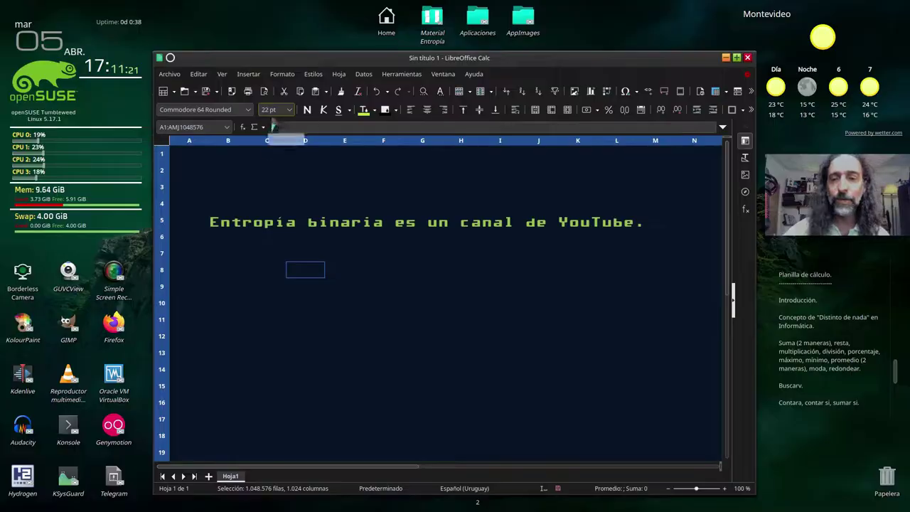
- Enlarge the text to 24 pt and check the result from cell A1
{"action": "left_click", "coordinate": [289, 109]}
{"action": "left_click", "coordinate": [270, 200]}
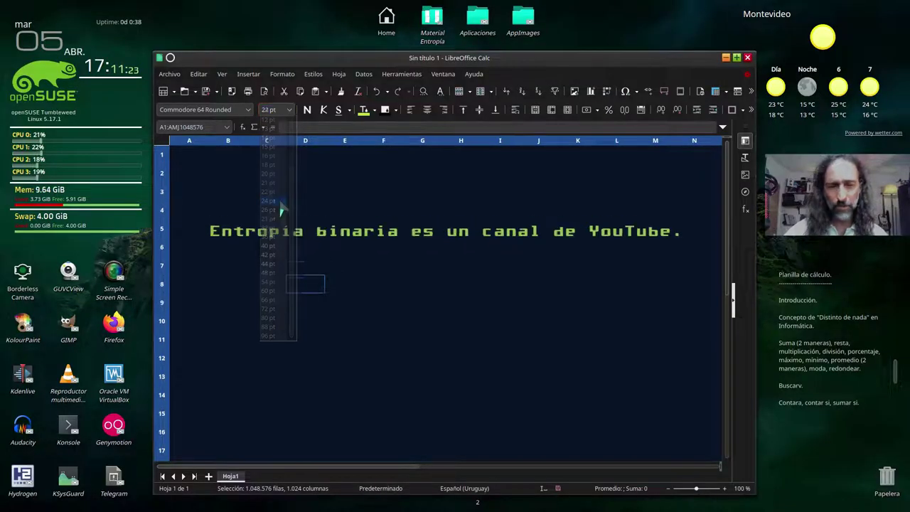
{"action": "left_click", "coordinate": [362, 346]}
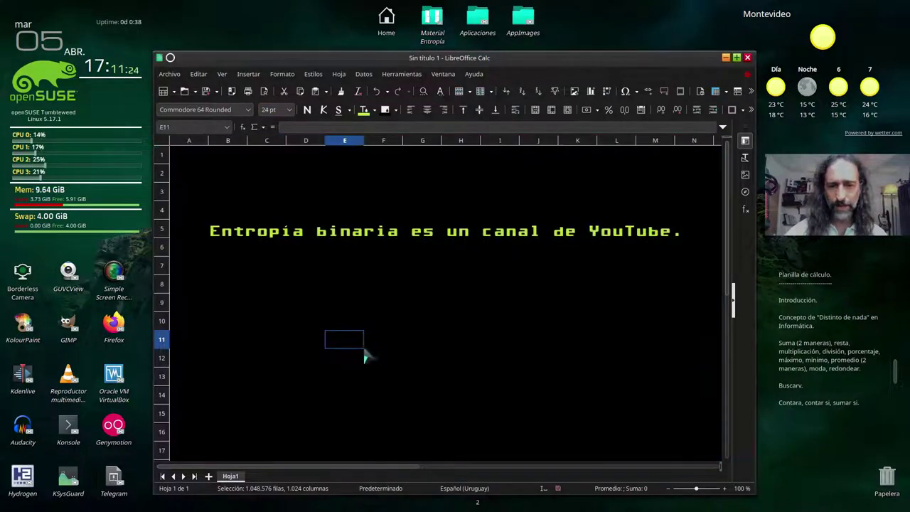
{"action": "left_click", "coordinate": [189, 159]}
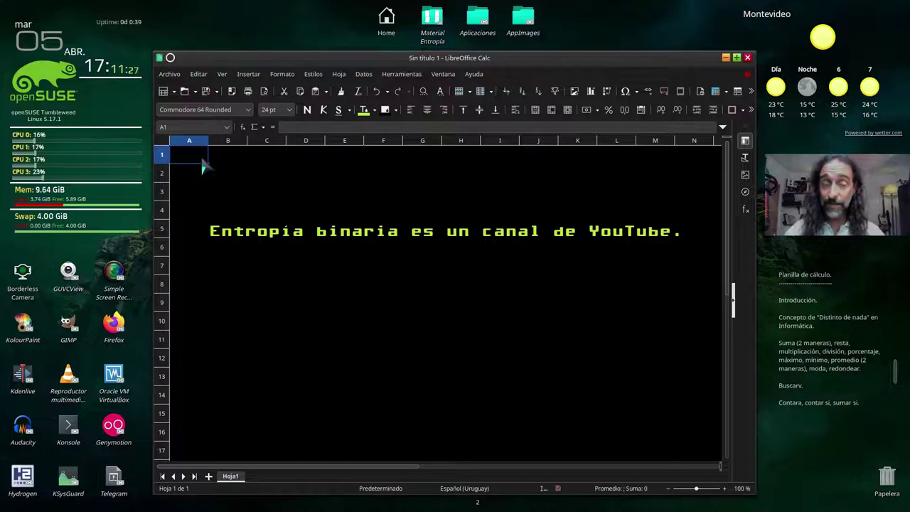